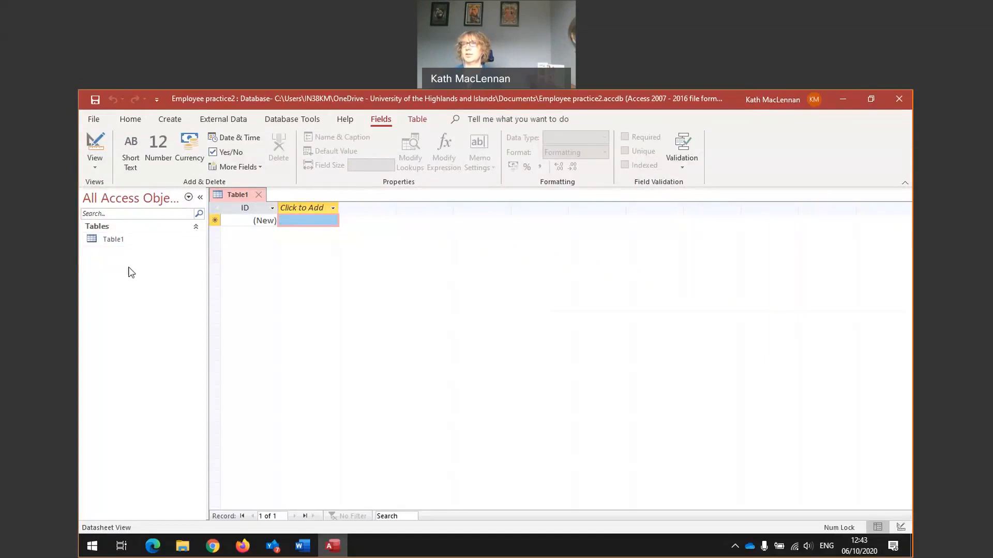
# Switch Table1 to Design View, saving the table under the name Employee1.
pyautogui.click(108, 241)
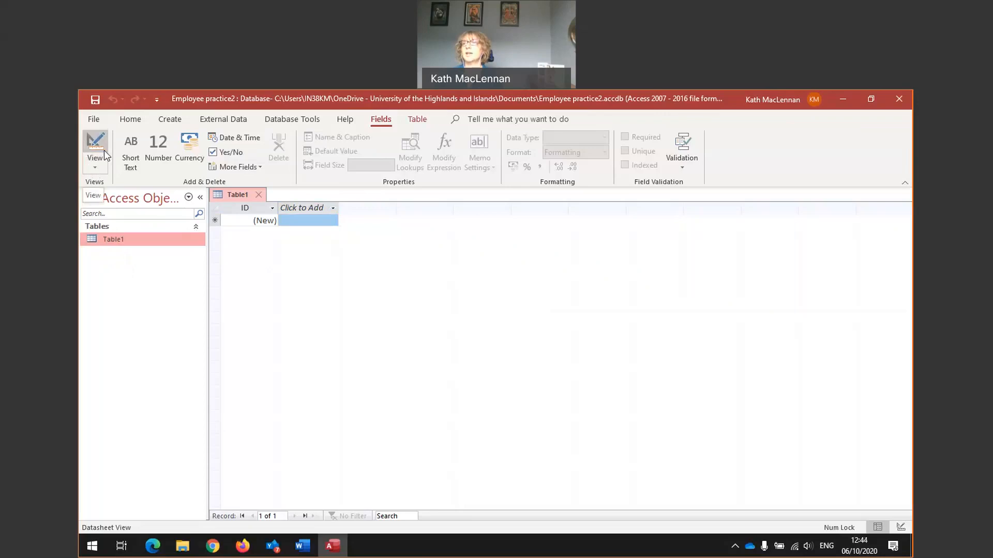
pyautogui.click(95, 167)
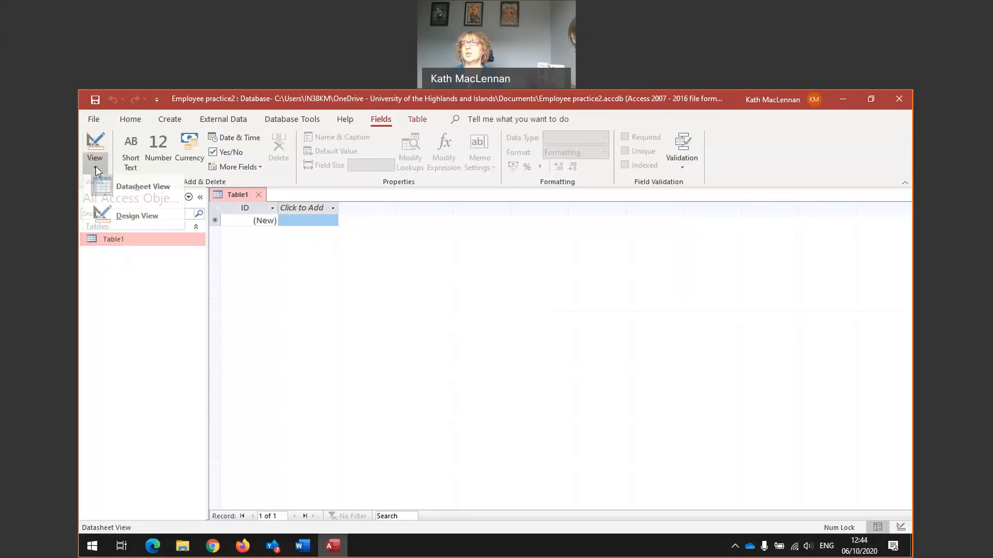
pyautogui.click(127, 221)
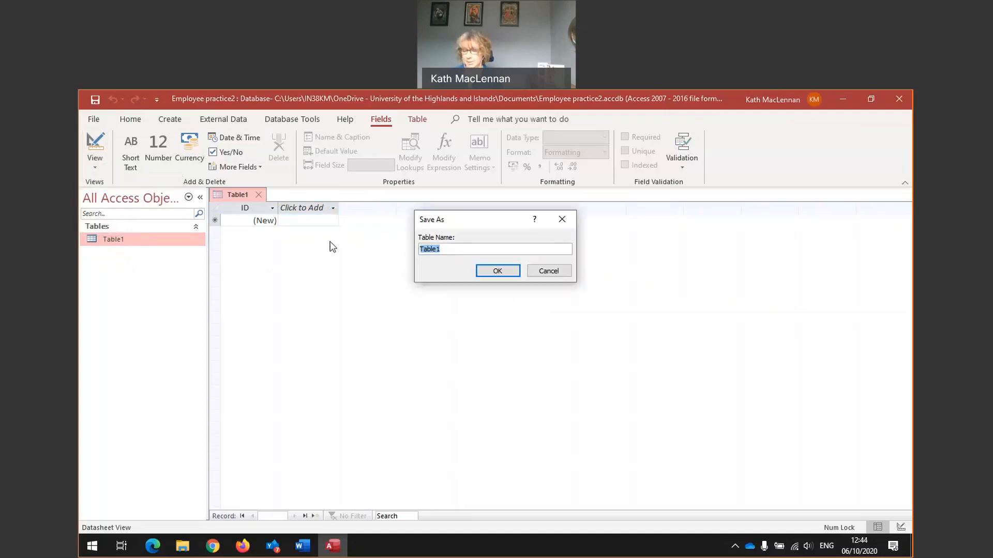
pyautogui.write('Employee')
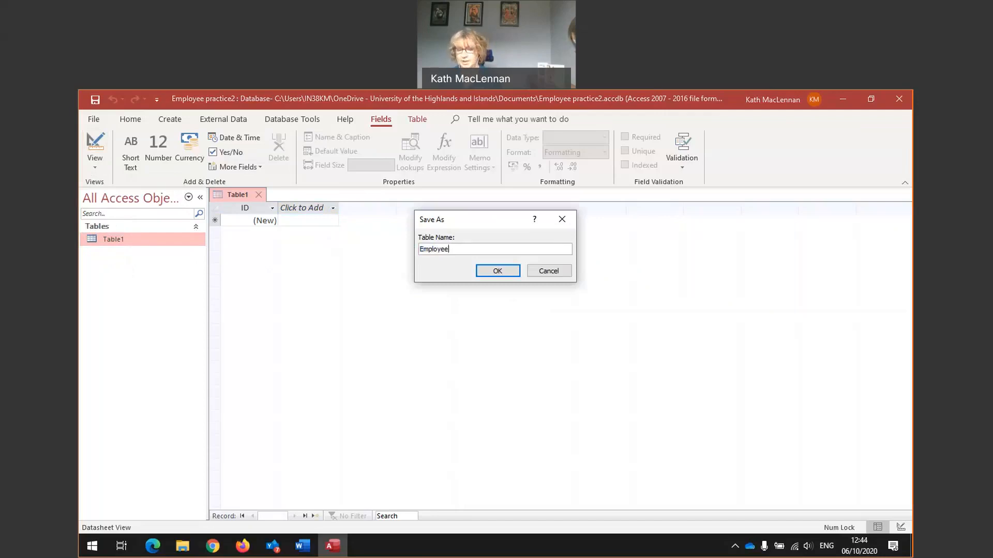
pyautogui.write('1')
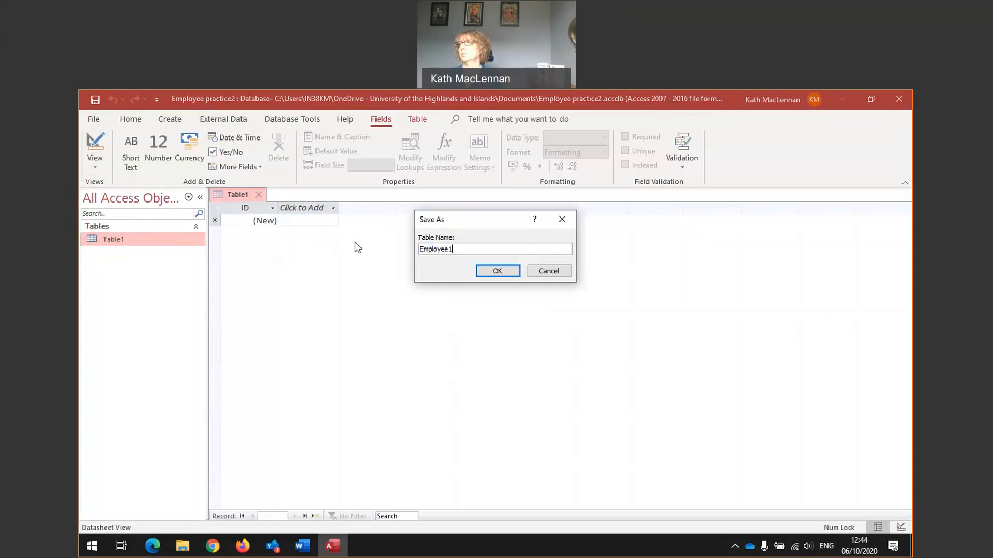
pyautogui.click(499, 270)
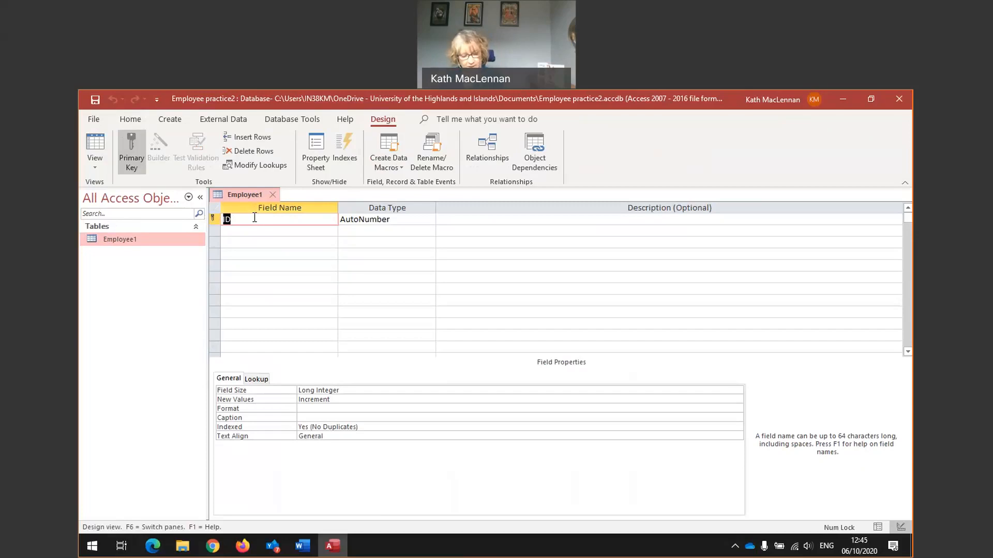
# Rename the ID field to SURNAME and set its data type to Short Text.
pyautogui.press('capslock')
pyautogui.write('SURNAME')
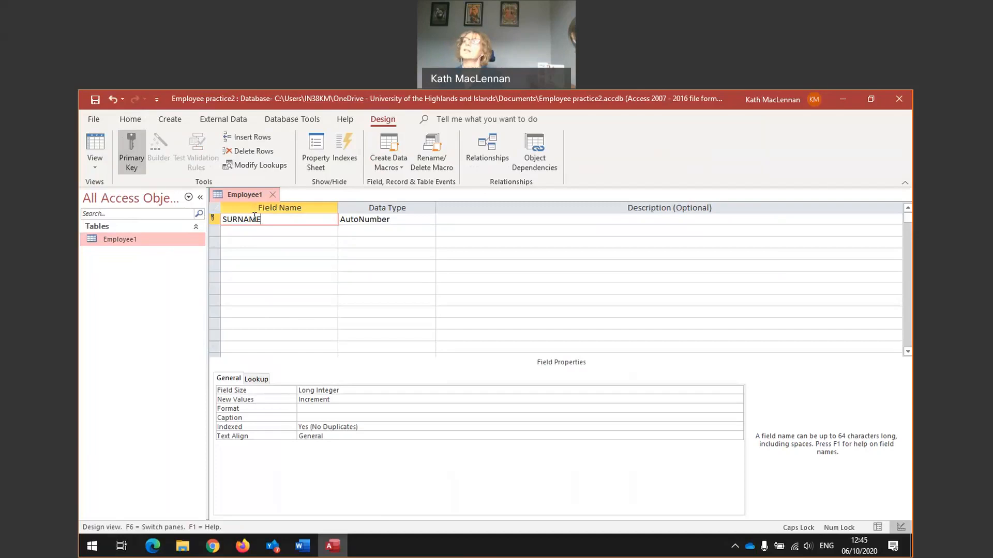
pyautogui.press('Tab')
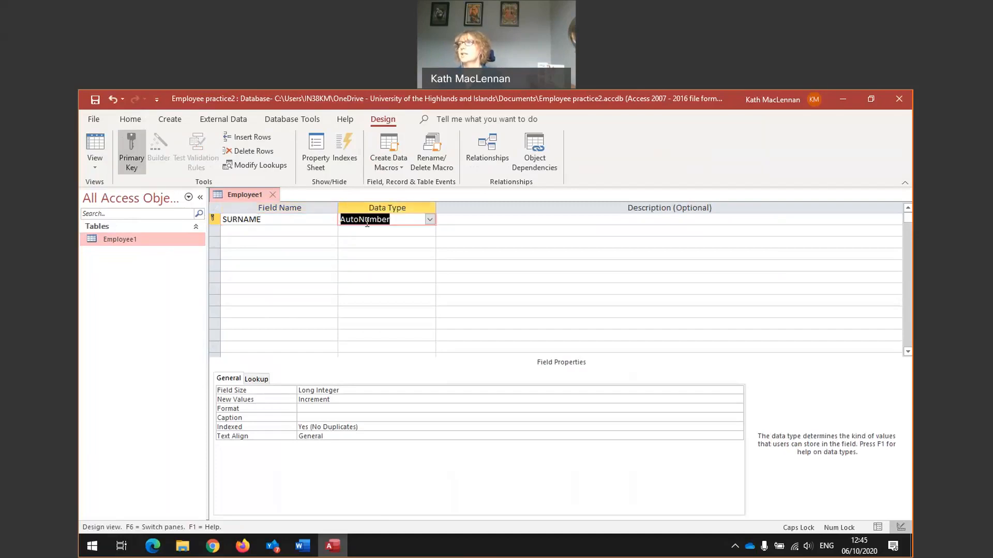
pyautogui.click(430, 220)
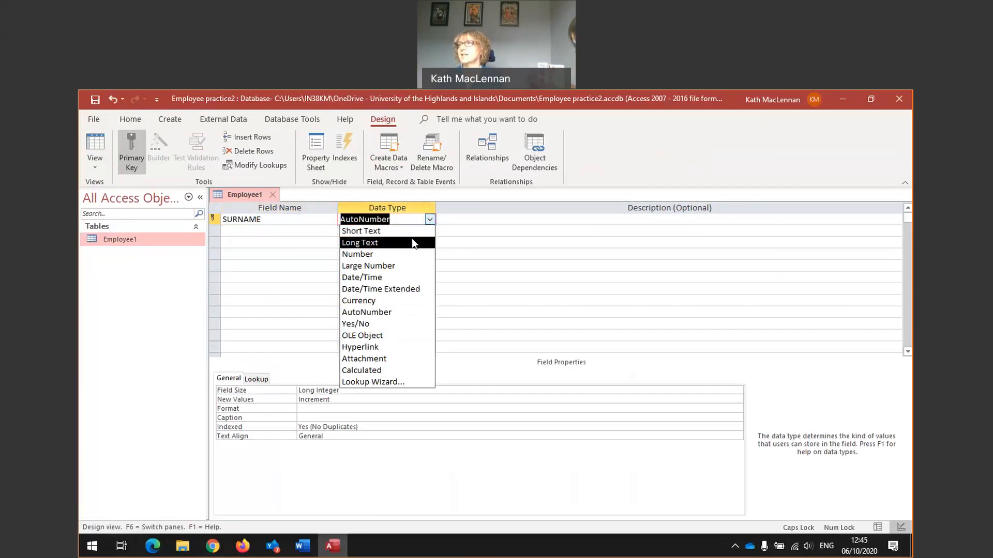
pyautogui.click(371, 231)
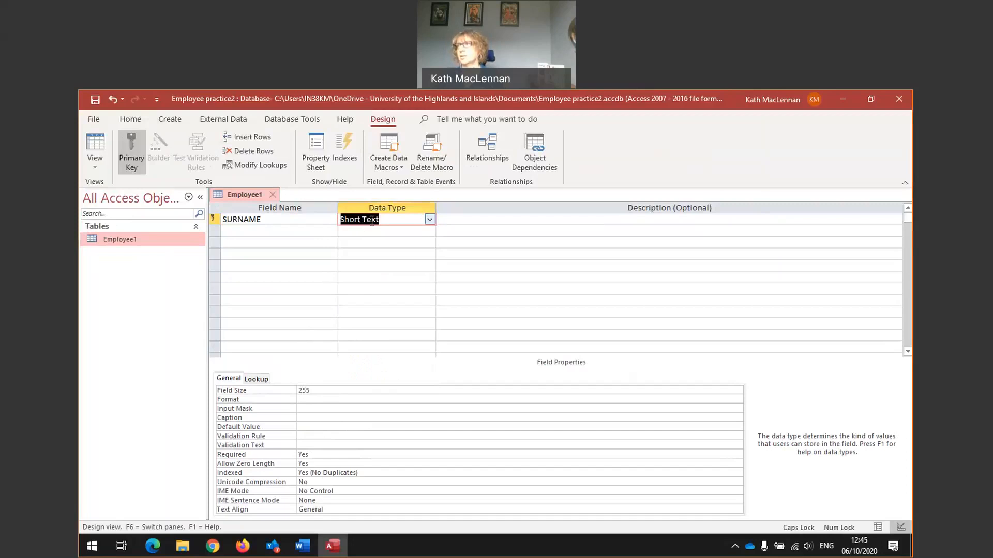
# Add a field named FORENAME below SURNAME with the Short Text data type.
pyautogui.click(290, 232)
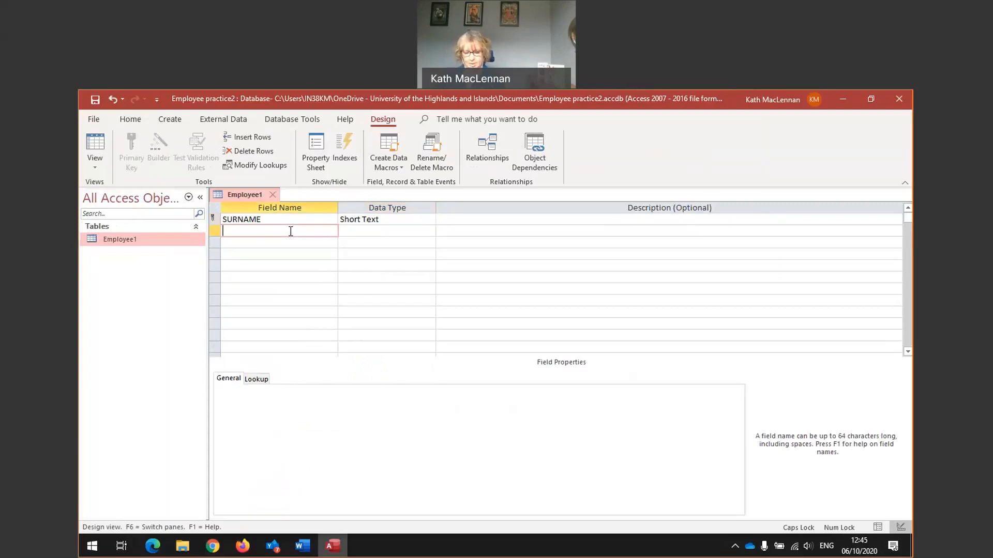
pyautogui.write('FORENAME')
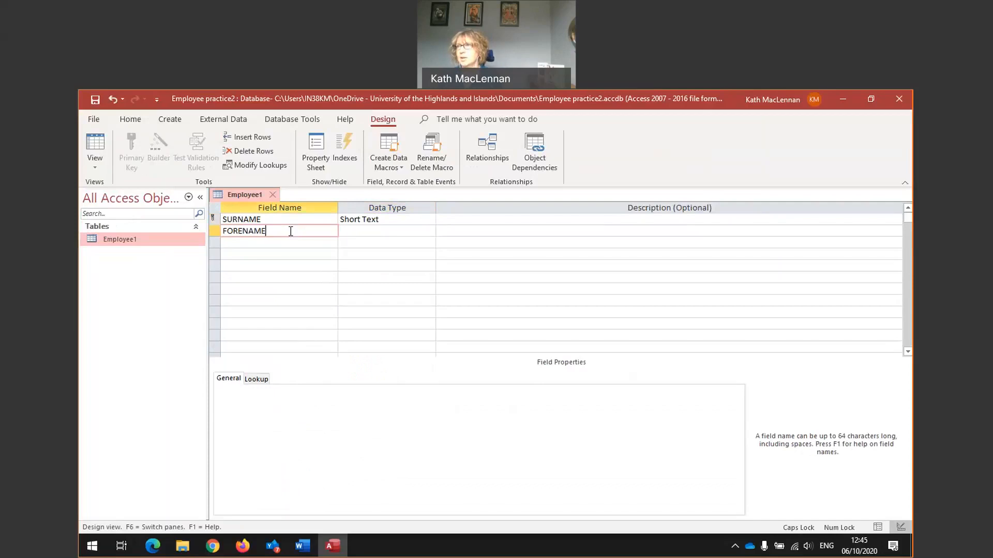
pyautogui.press('Tab')
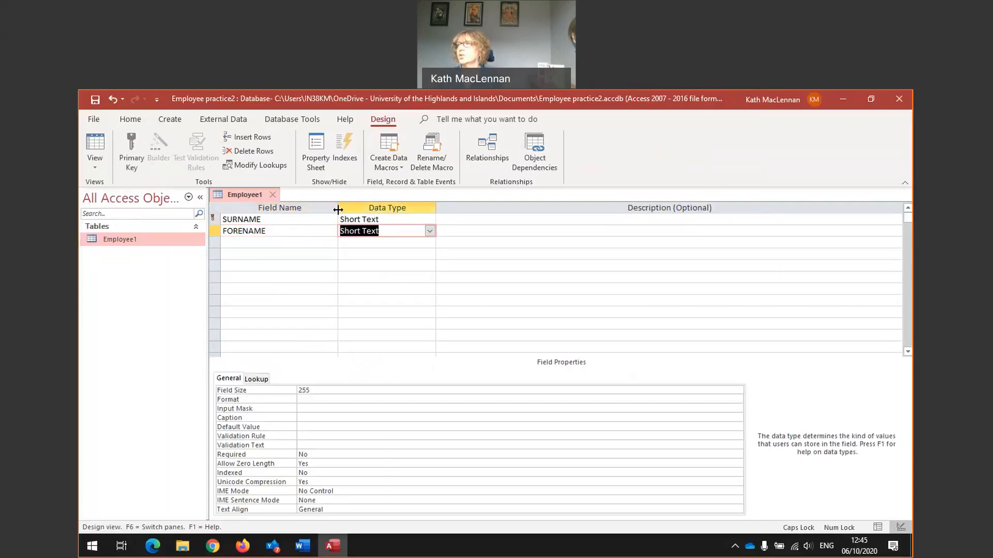
pyautogui.click(429, 232)
pyautogui.click(403, 243)
# Add a field named DEPARTMENT below FORENAME with the Short Text data type.
pyautogui.click(317, 243)
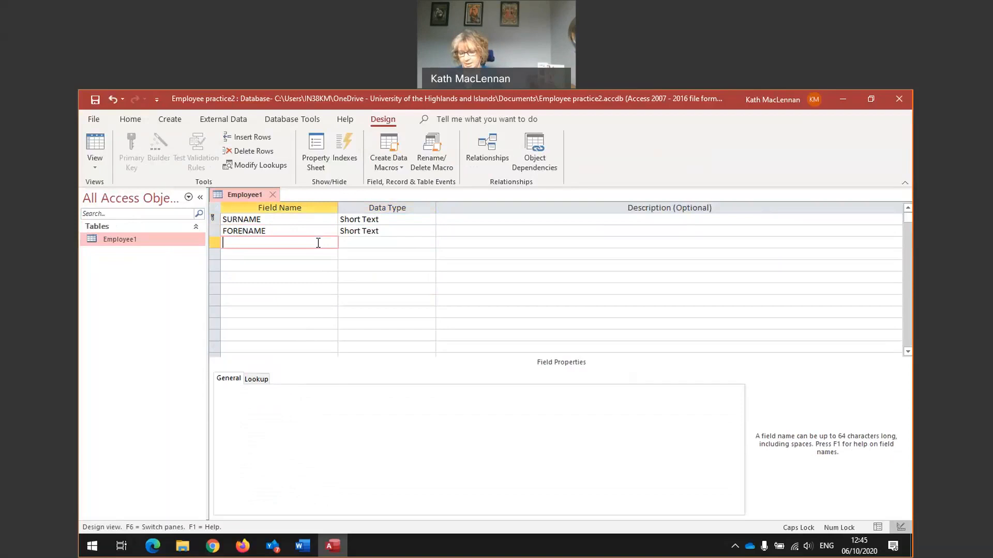
pyautogui.write('DEPARTMENT')
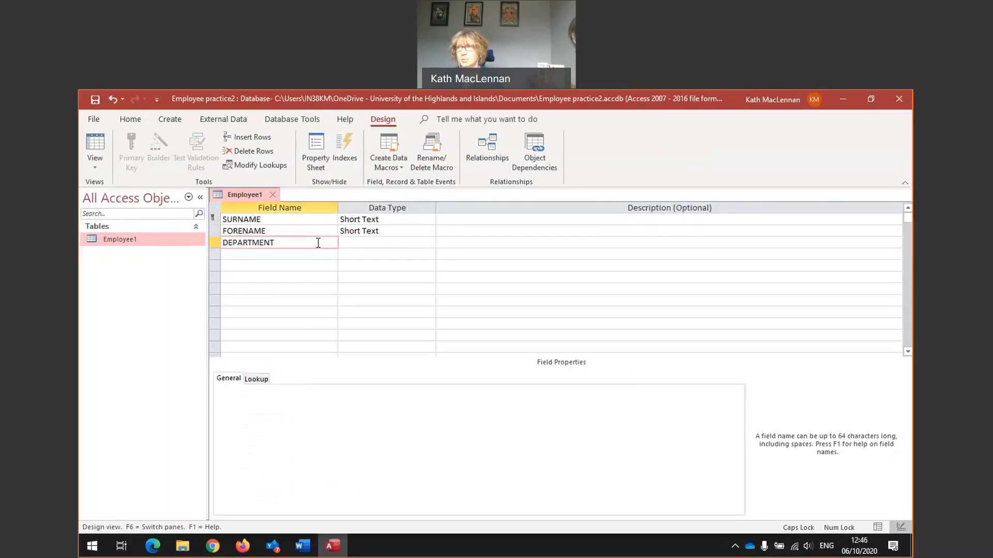
pyautogui.press('Tab')
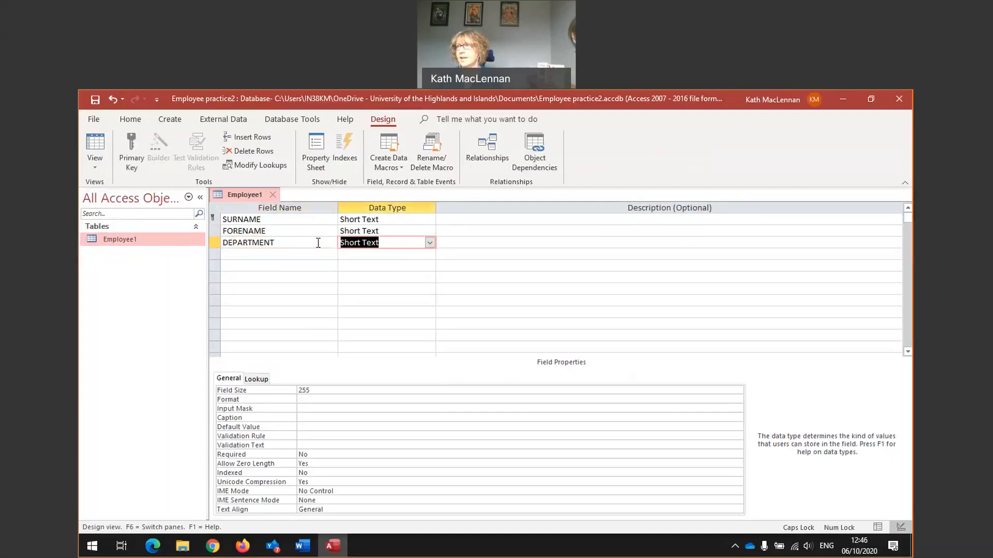
pyautogui.click(430, 243)
pyautogui.click(406, 257)
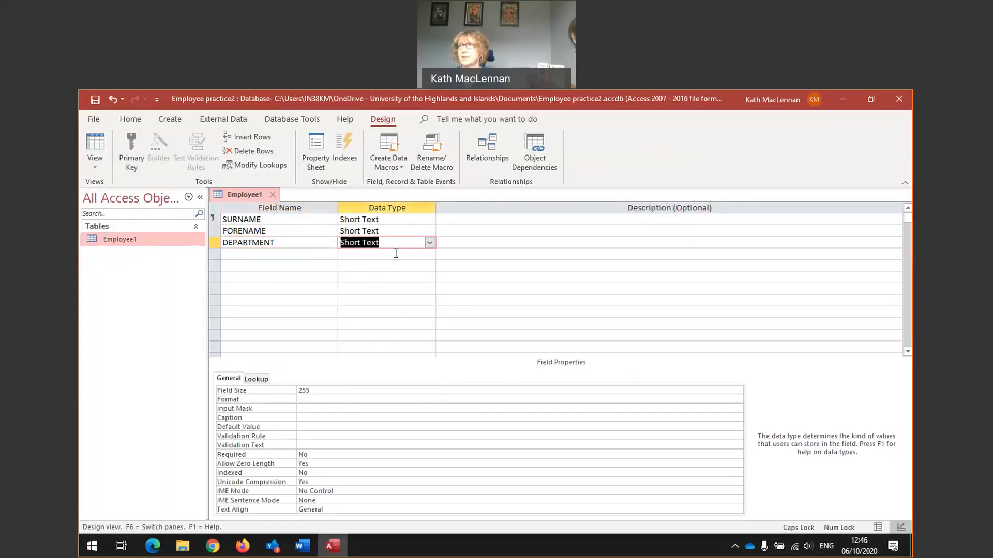
# Add a field named DATE OF BIRTH below DEPARTMENT and set its data type to Date/Time.
pyautogui.click(237, 255)
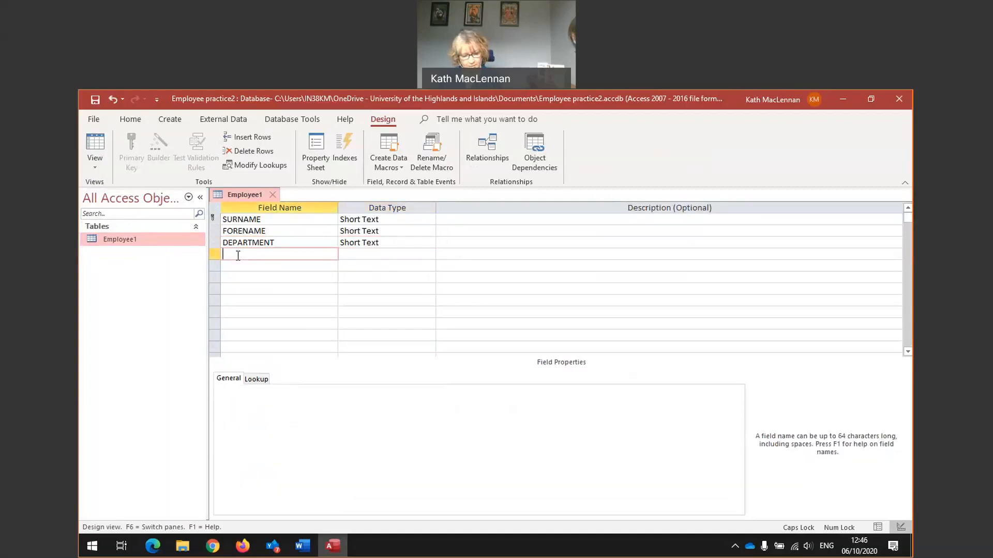
pyautogui.write('DATE IF')
pyautogui.press('BackSpace')
pyautogui.press('BackSpace')
pyautogui.press('BackSpace')
pyautogui.write('OF BIRTH')
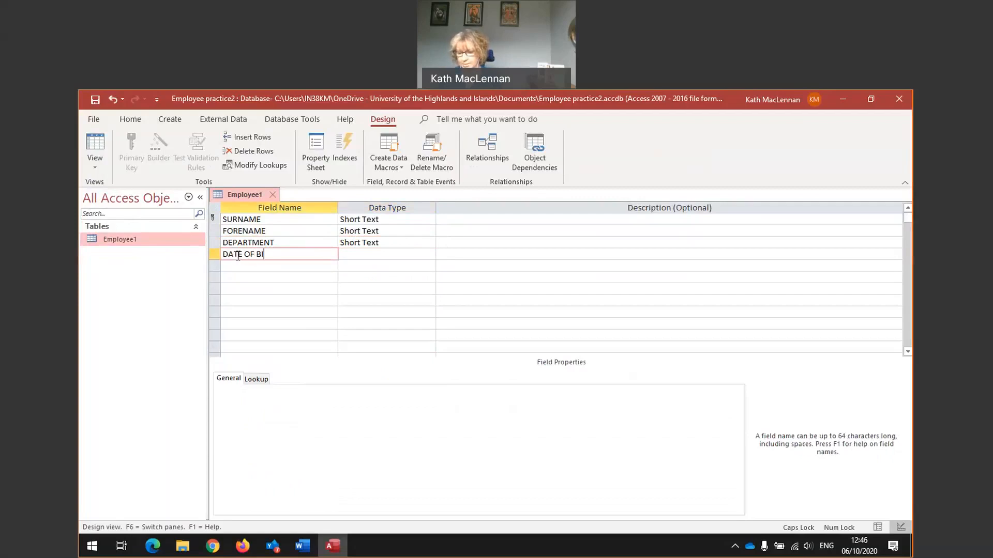
pyautogui.press('Tab')
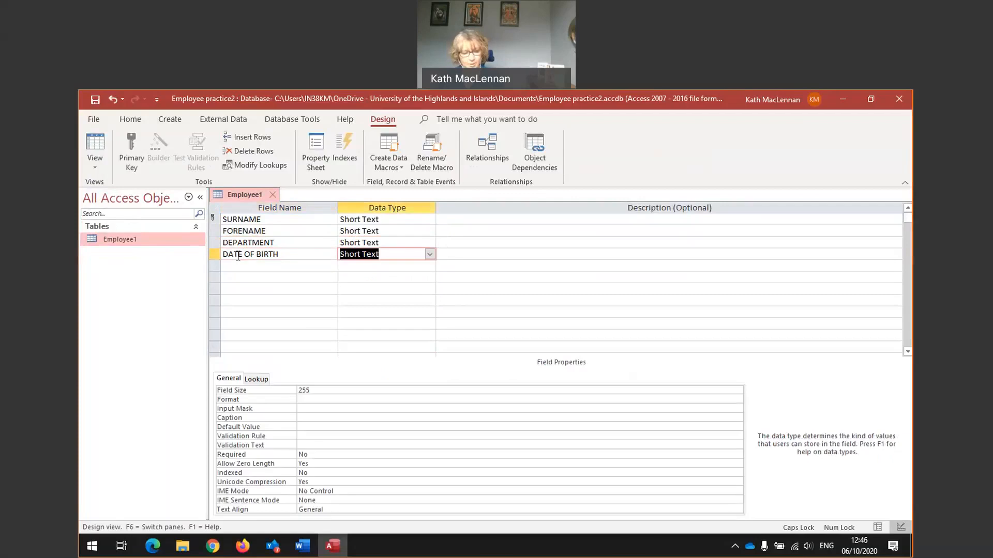
pyautogui.click(430, 256)
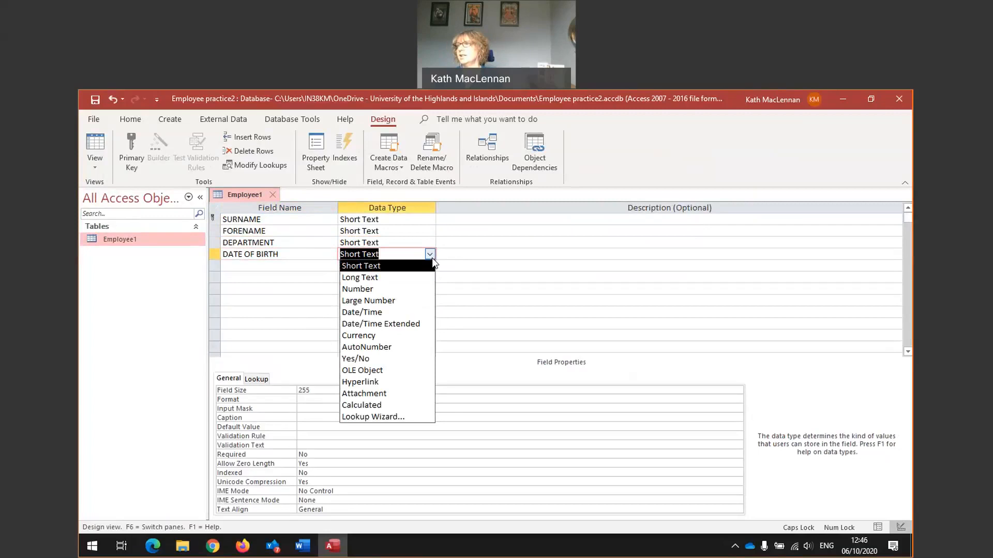
pyautogui.click(381, 312)
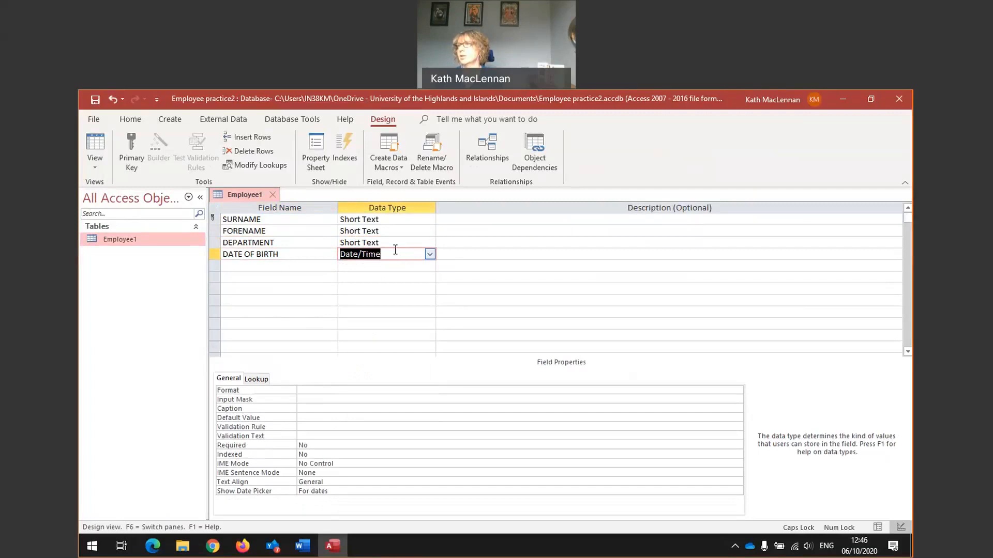
# Add a field named START DATE below DATE OF BIRTH and set its data type to Date/Time.
pyautogui.click(265, 264)
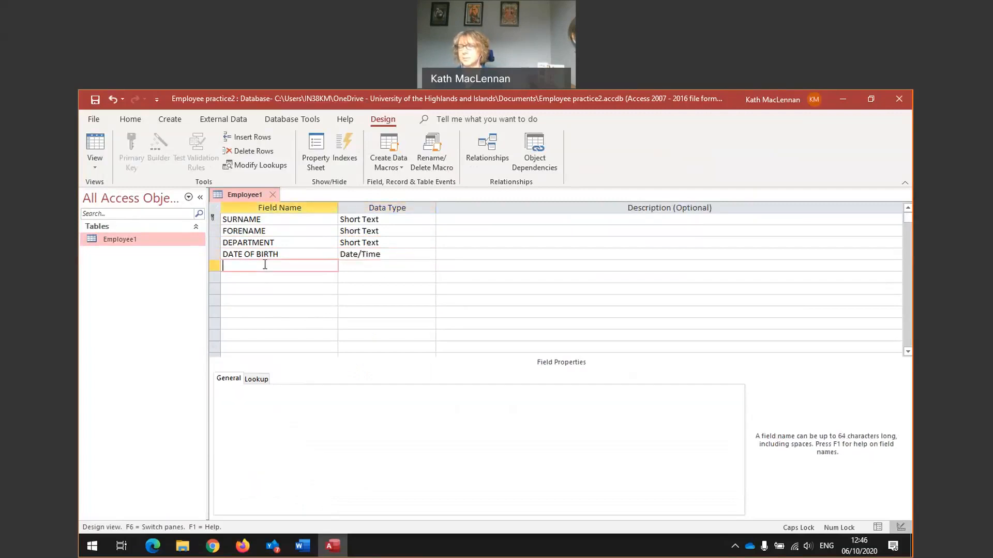
pyautogui.write('START DATE')
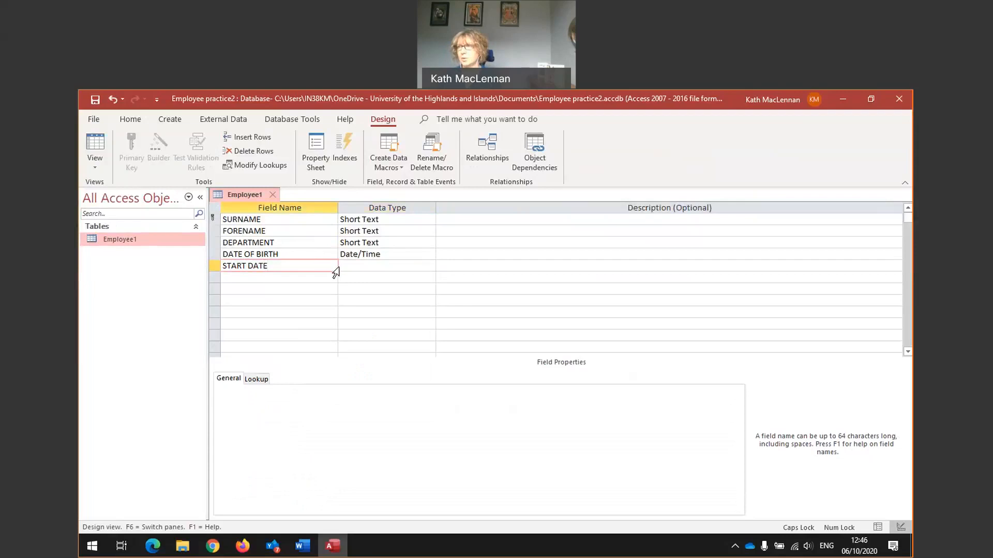
pyautogui.press('Tab')
pyautogui.click(431, 269)
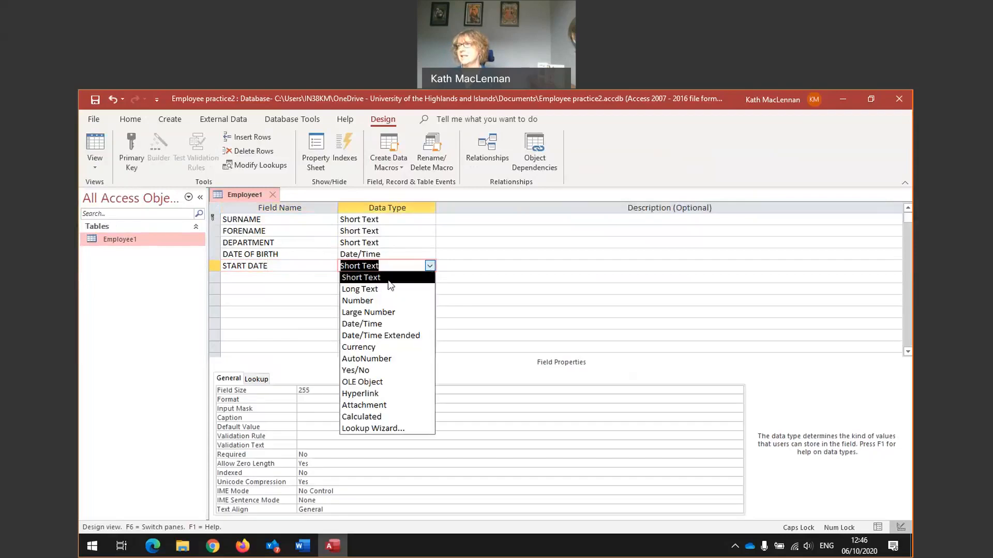
pyautogui.click(373, 324)
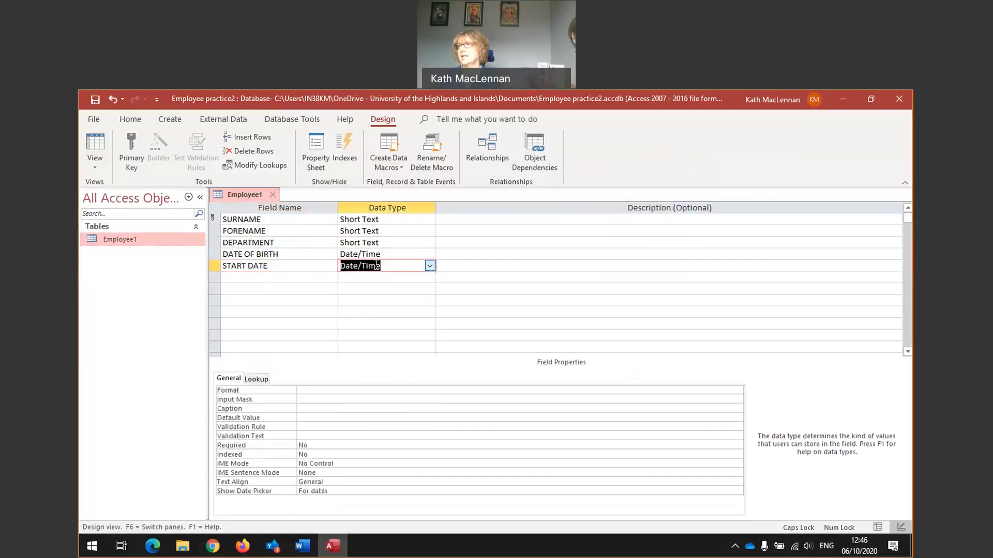
# Add a field named HOURLY PAY GRADE below START DATE and set its data type to Number.
pyautogui.click(293, 279)
pyautogui.write('HOURLY PAY GRADE')
pyautogui.click(356, 282)
pyautogui.click(430, 279)
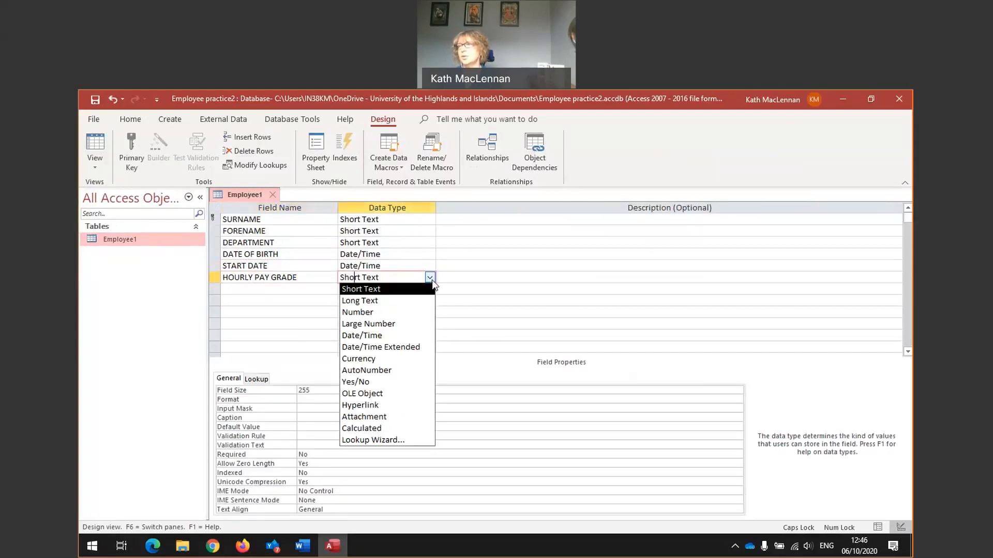
pyautogui.click(355, 313)
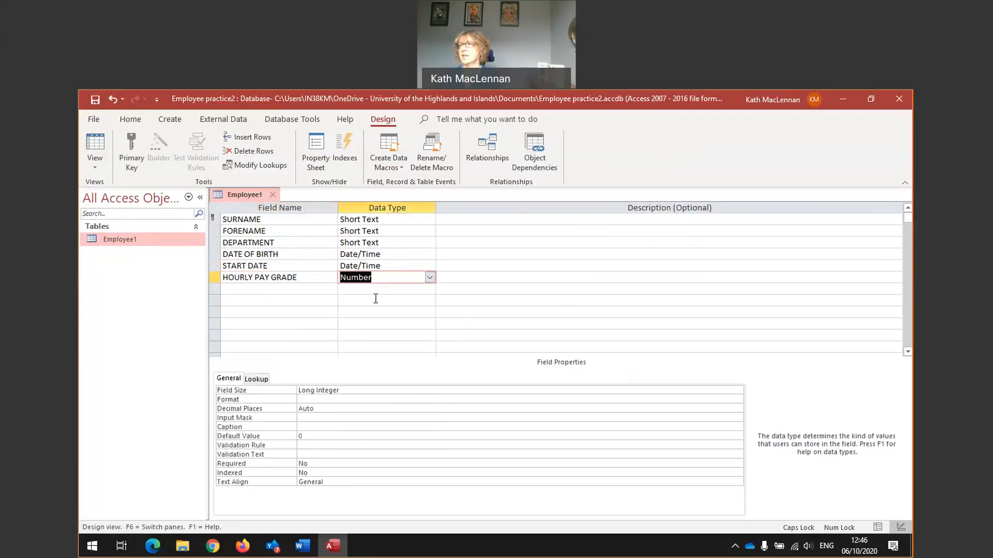
pyautogui.click(375, 299)
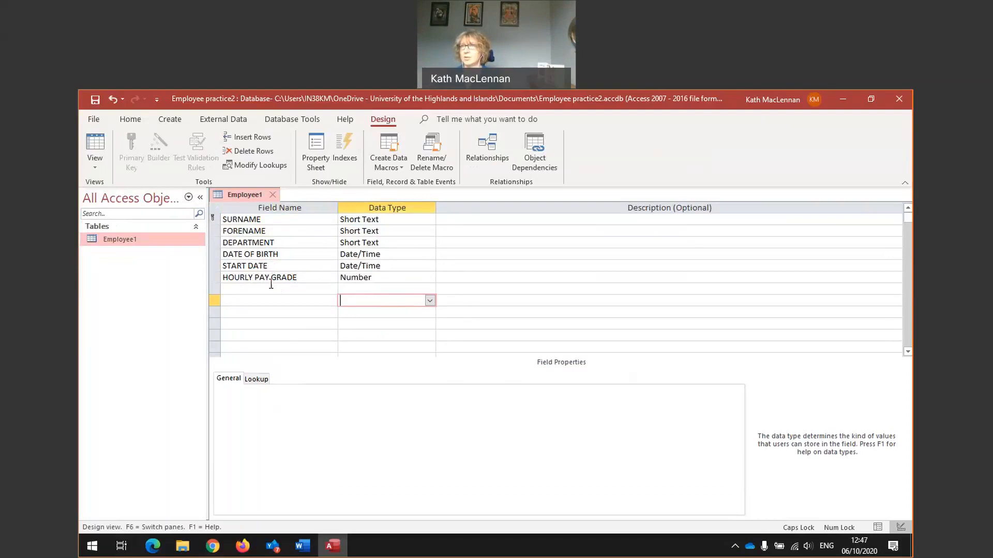
# Save the Employee1 table design and switch the table to Datasheet View.
pyautogui.click(95, 100)
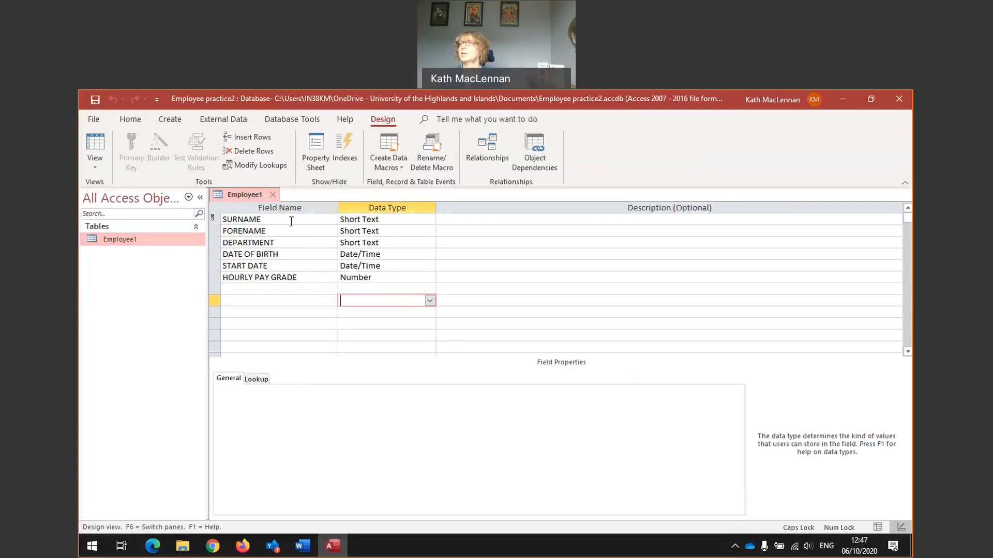
pyautogui.click(94, 166)
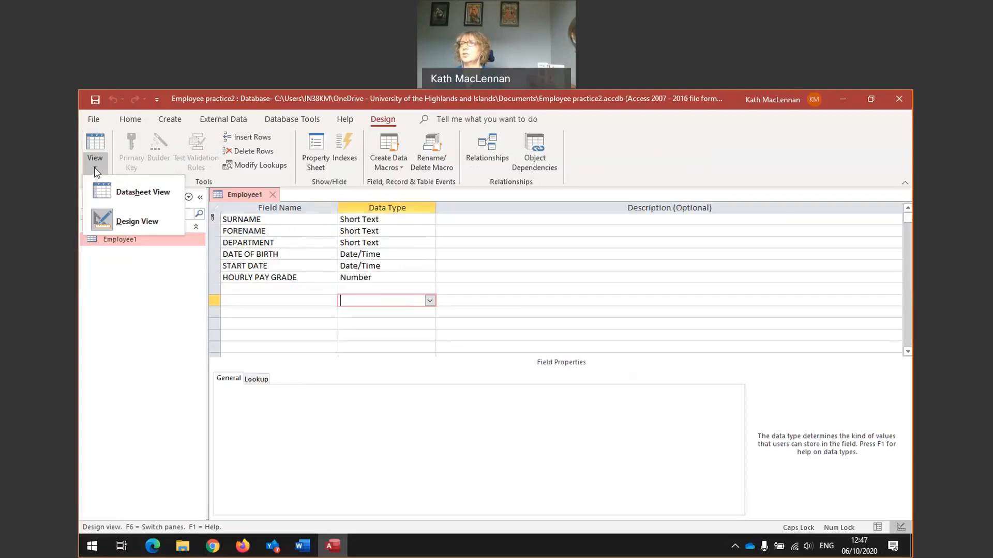
pyautogui.click(114, 192)
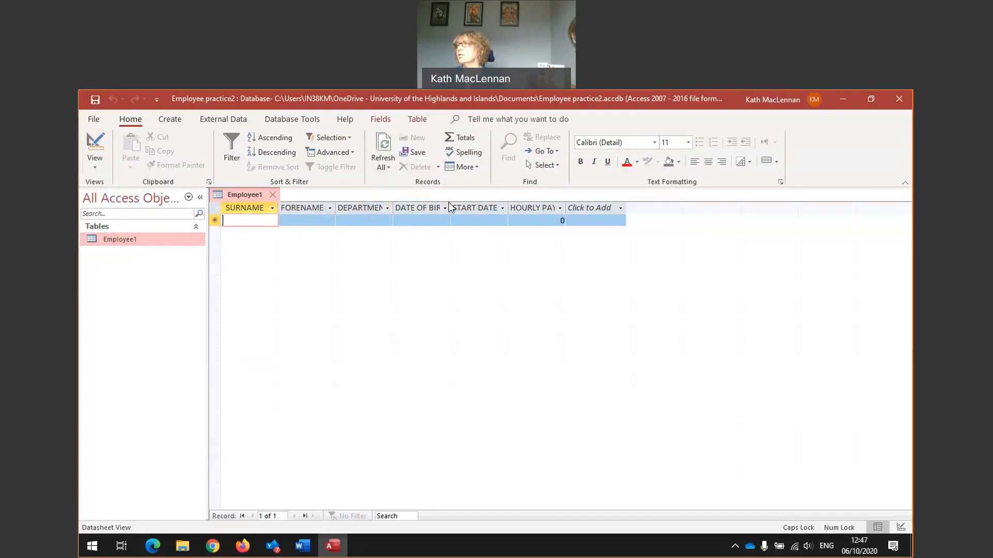
# Widen the DATE OF BIRTH and DEPARTMENT columns in the Employee1 datasheet to fit their full headings.
pyautogui.moveTo(451, 205); pyautogui.dragTo(457, 205)
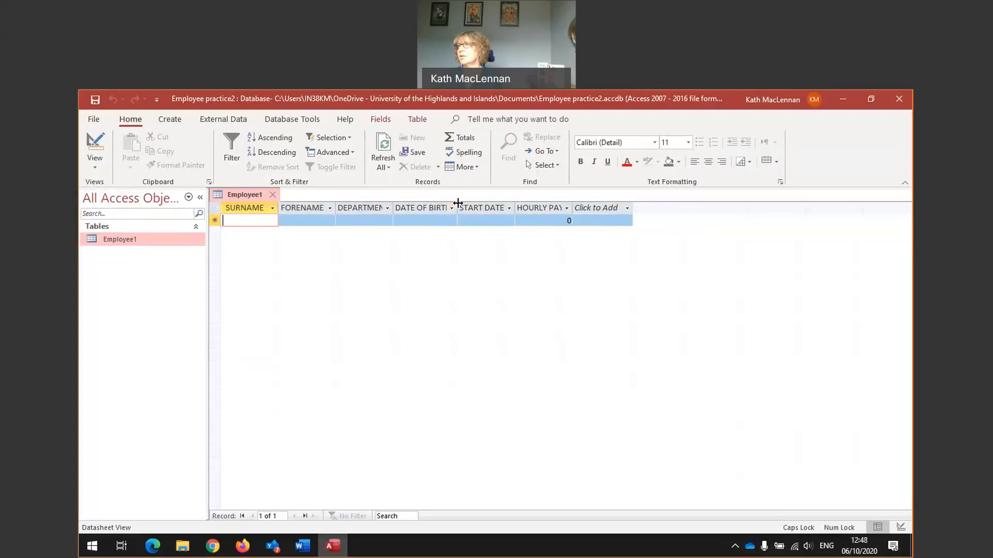
pyautogui.moveTo(457, 203); pyautogui.dragTo(463, 204)
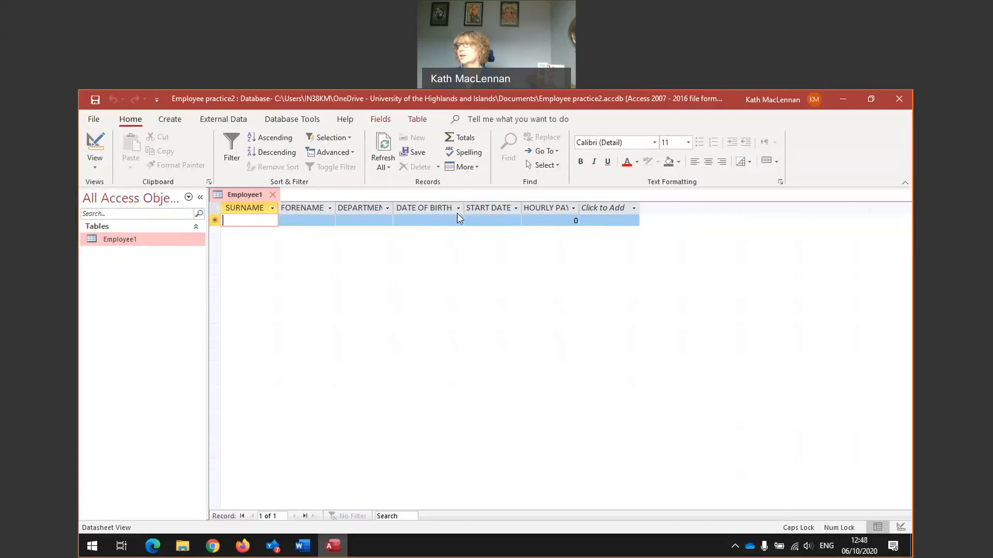
pyautogui.moveTo(392, 207); pyautogui.dragTo(401, 207)
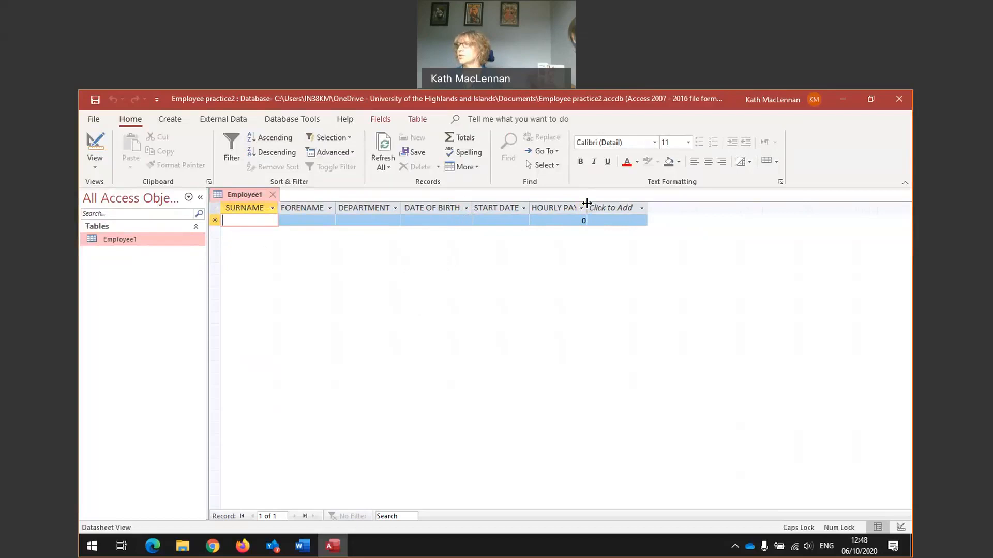
# Widen the HOURLY PAY GRADE column to fit its full heading, dismissing any new-field list that opens.
pyautogui.moveTo(586, 202); pyautogui.dragTo(595, 203)
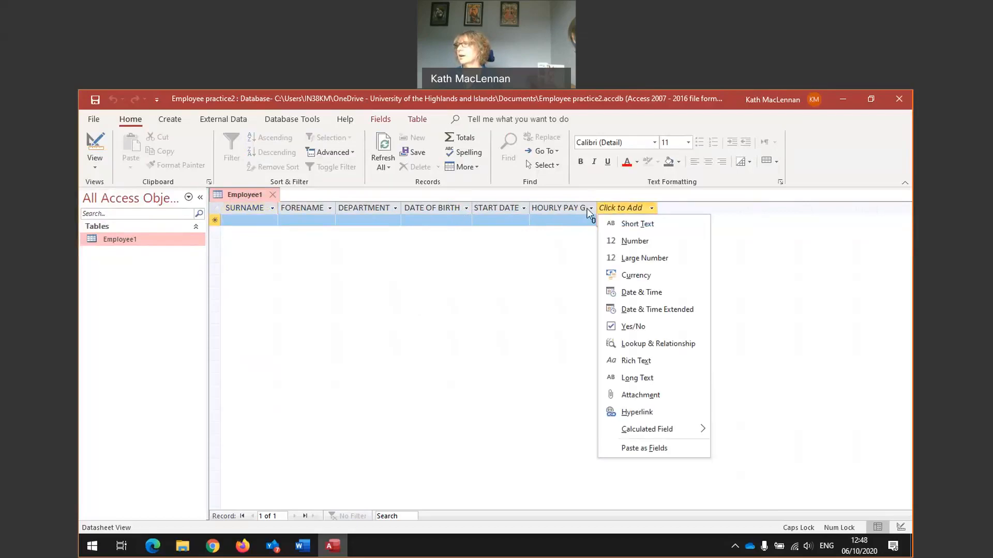
pyautogui.click(543, 278)
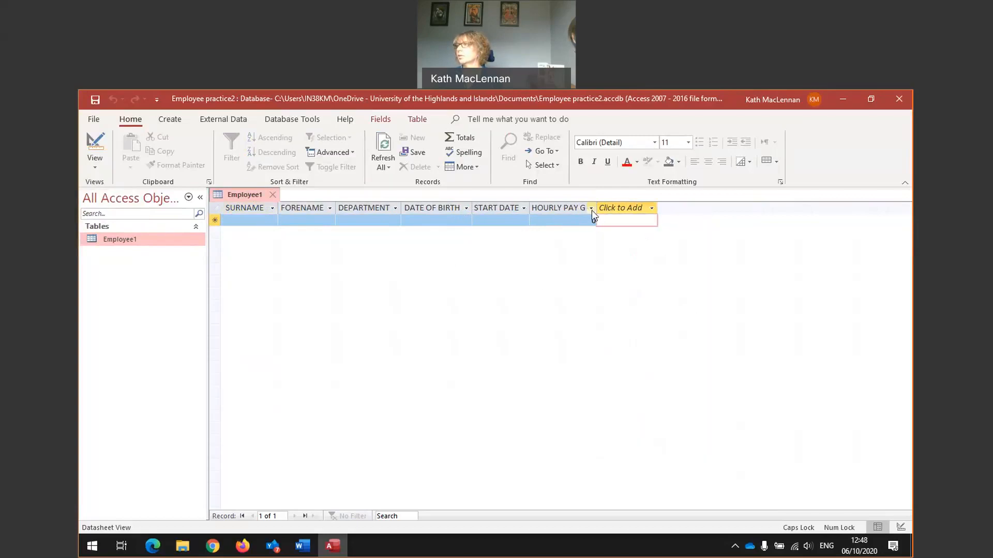
pyautogui.moveTo(599, 205); pyautogui.dragTo(612, 205)
pyautogui.click(596, 281)
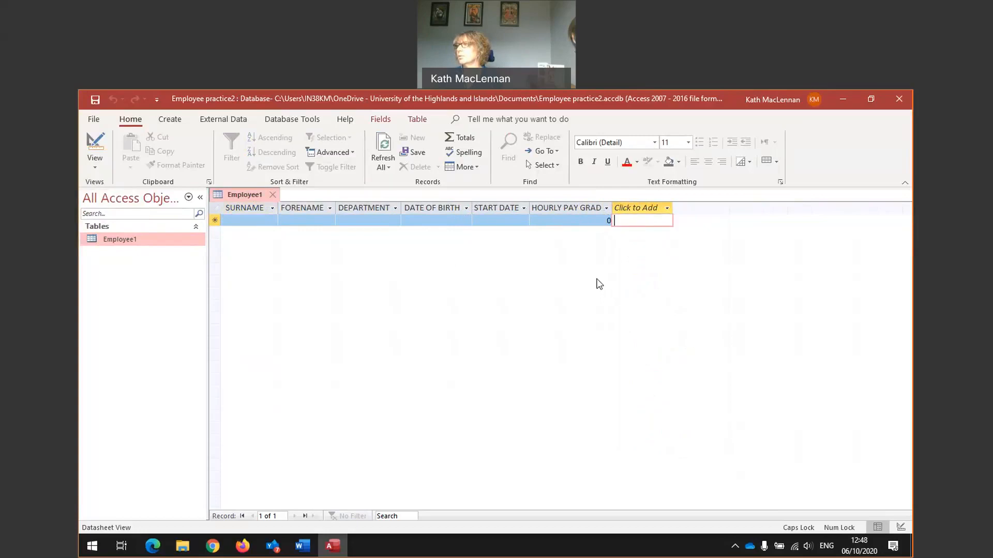
pyautogui.moveTo(613, 207); pyautogui.dragTo(622, 207)
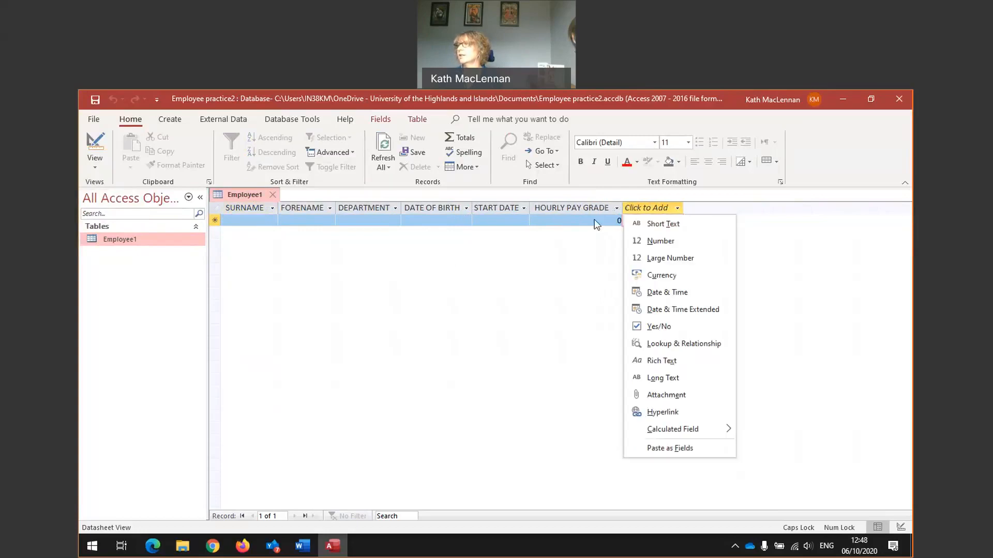
pyautogui.click(536, 252)
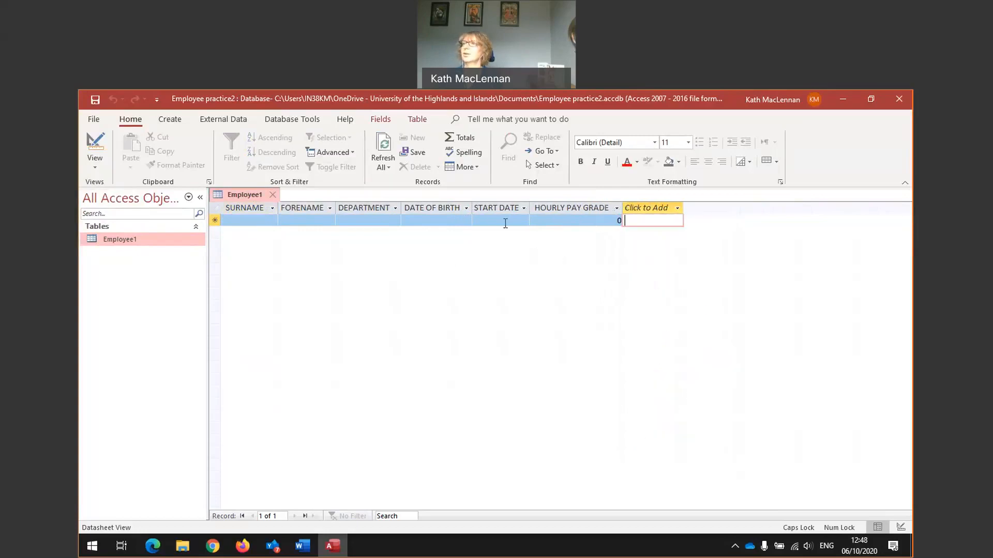
# Enter the first employee's surname and forename in the empty record and set DEPARTMENT to SALES.
pyautogui.click(237, 221)
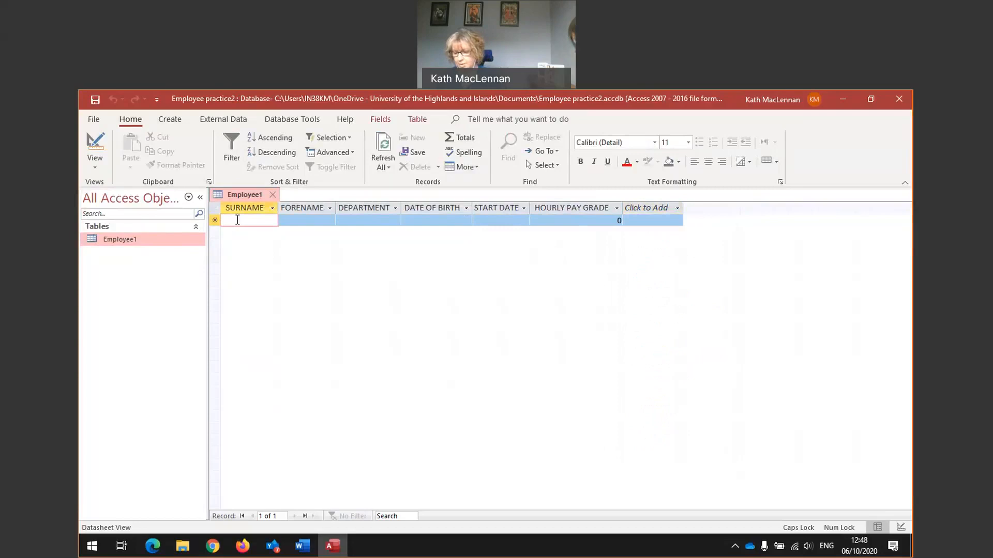
pyautogui.write('ROSS')
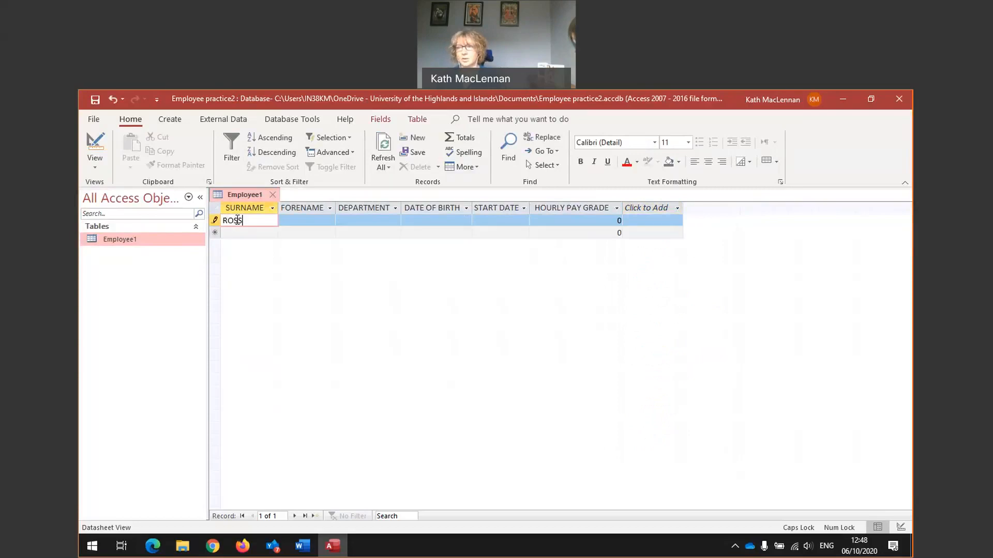
pyautogui.press('Tab')
pyautogui.write('SCOTT')
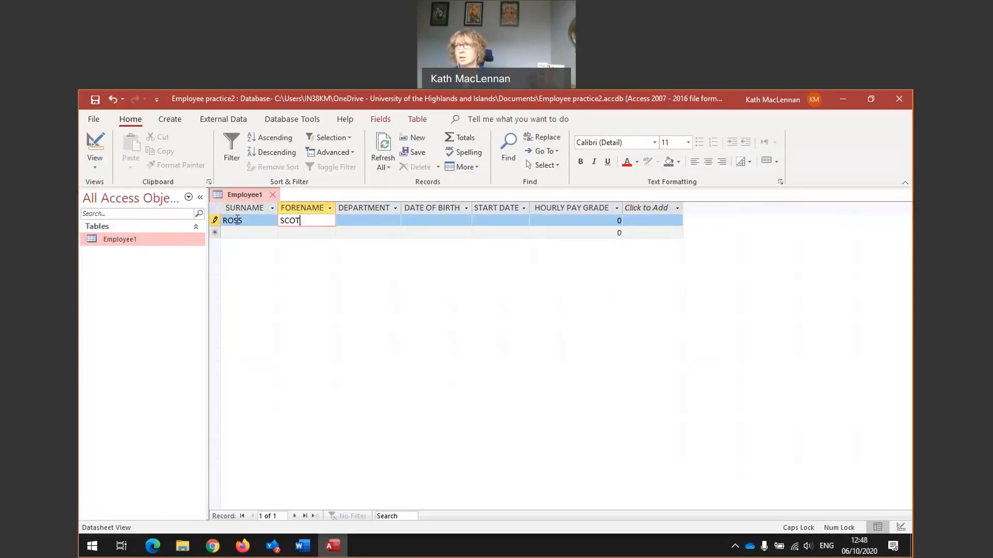
pyautogui.press('Tab')
pyautogui.write('SALES')
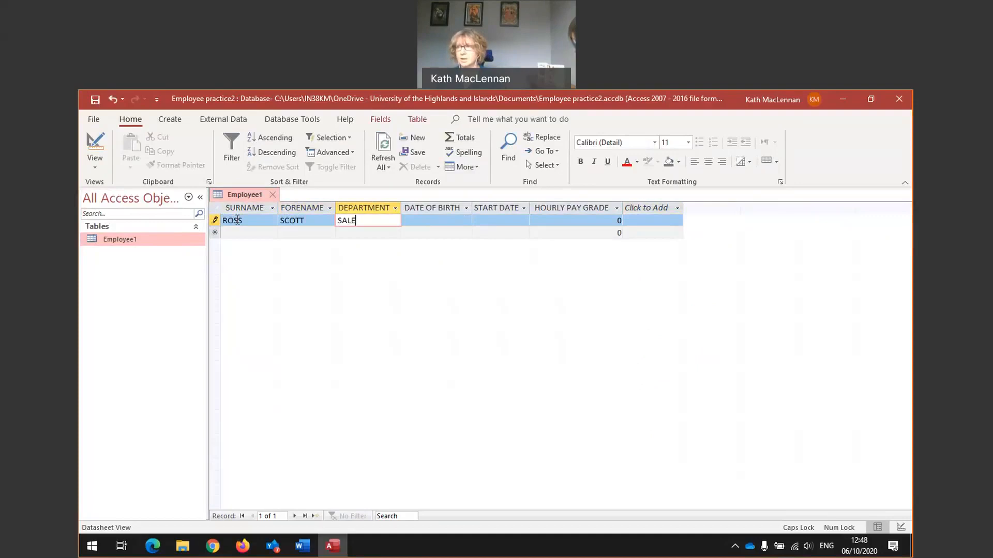
pyautogui.press('Tab')
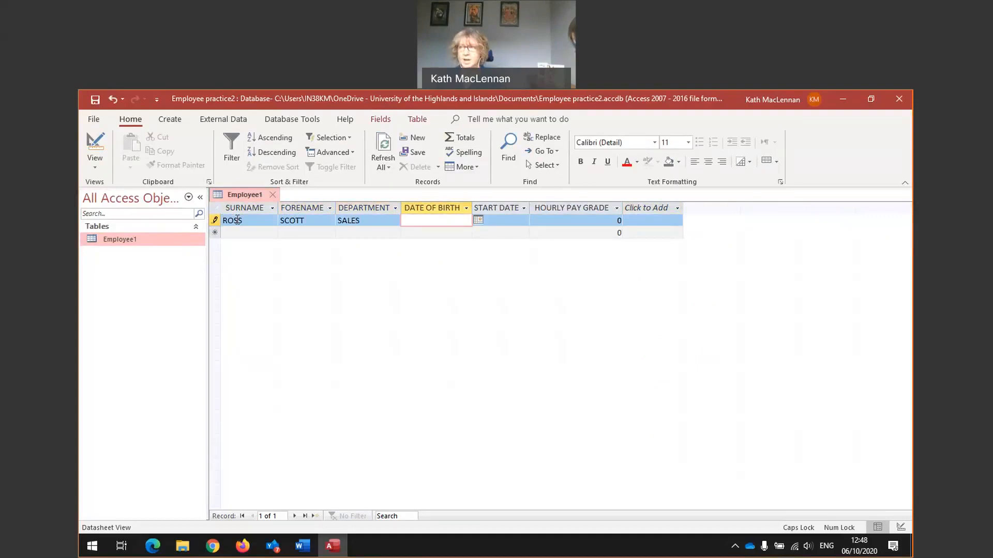
pyautogui.click(478, 222)
pyautogui.click(375, 232)
pyautogui.click(375, 232)
pyautogui.click(375, 233)
pyautogui.click(375, 233)
pyautogui.click(375, 233)
pyautogui.click(375, 233)
pyautogui.click(376, 233)
pyautogui.click(376, 233)
pyautogui.click(375, 232)
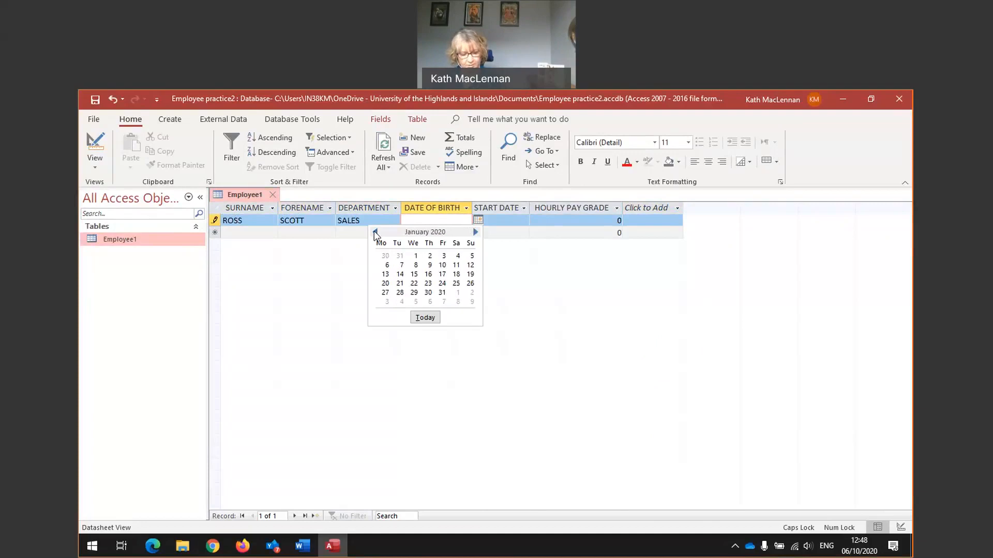
pyautogui.click(419, 219)
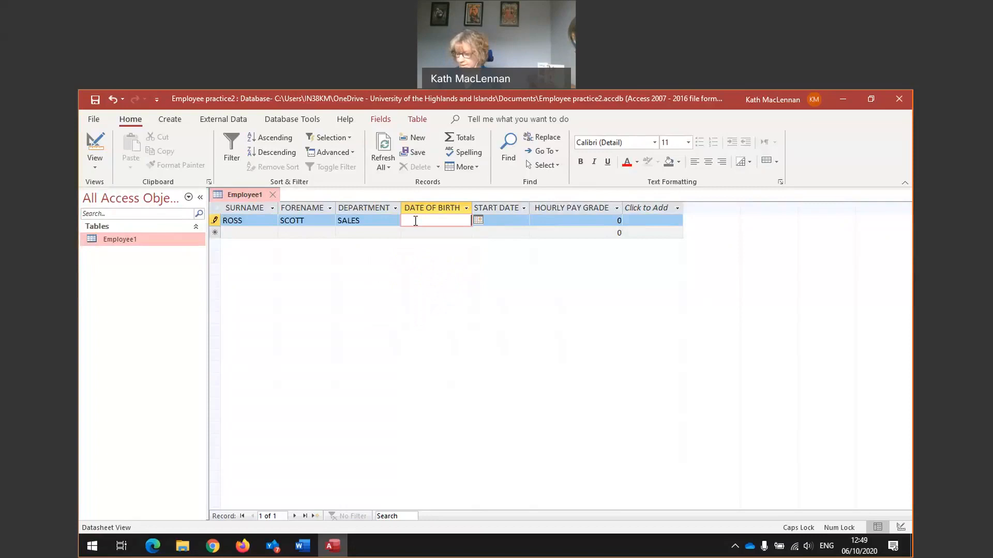
# Enter the first employee's date of birth in full, with slashes separating day, month and year.
pyautogui.write('1/1')
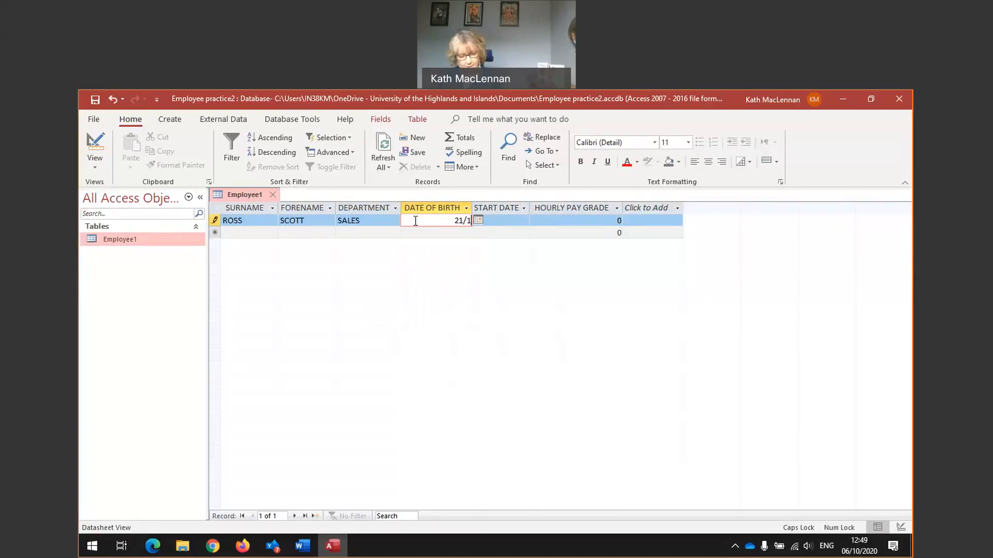
pyautogui.write('01951')
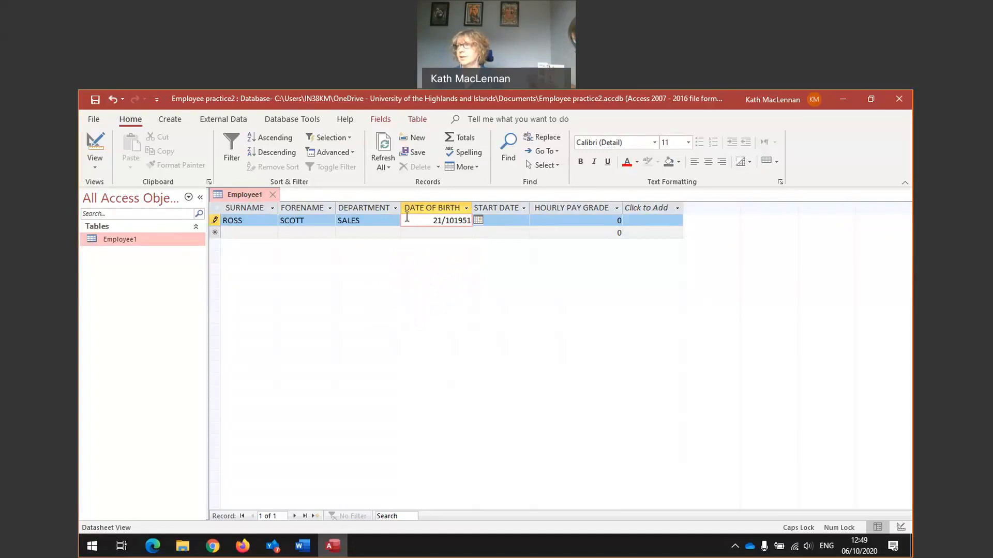
pyautogui.click(488, 225)
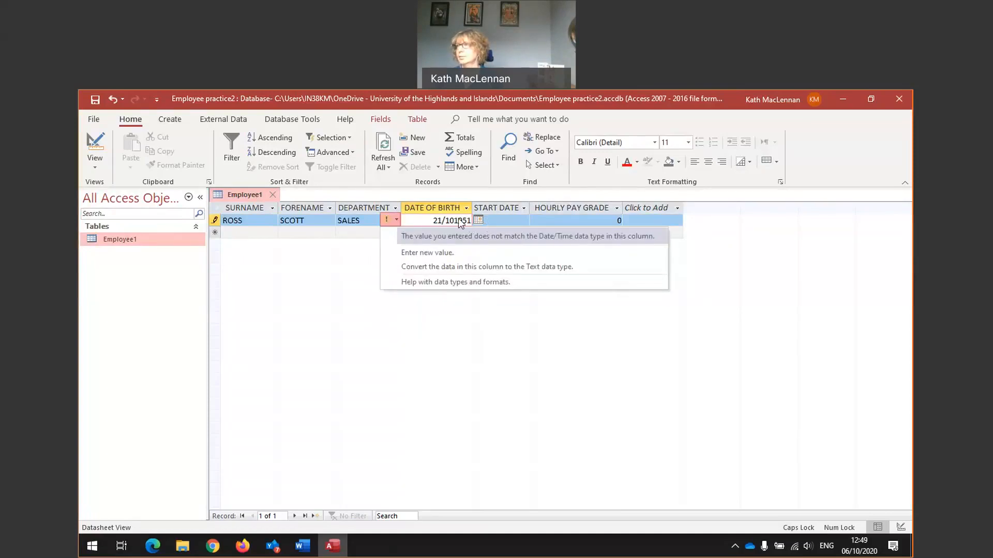
pyautogui.click(478, 221)
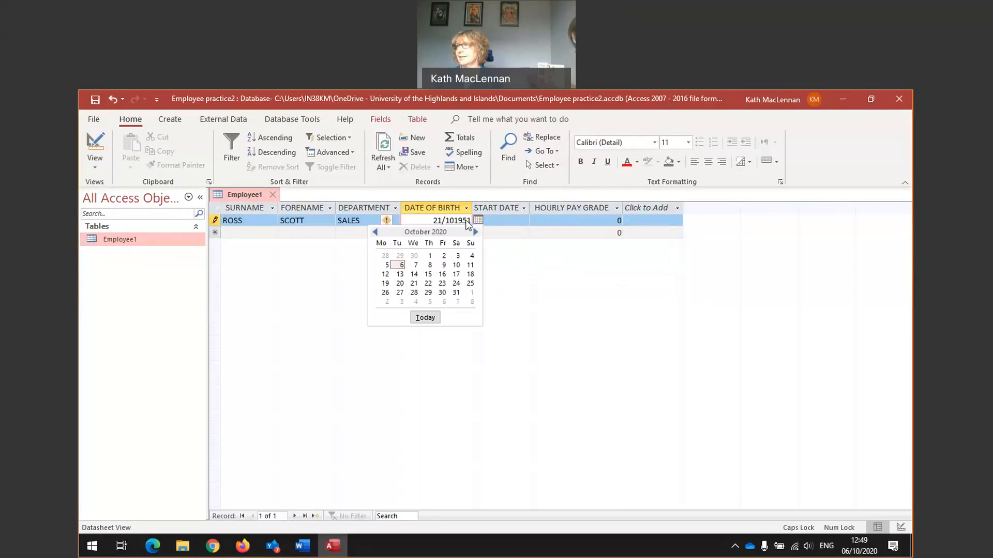
pyautogui.click(317, 265)
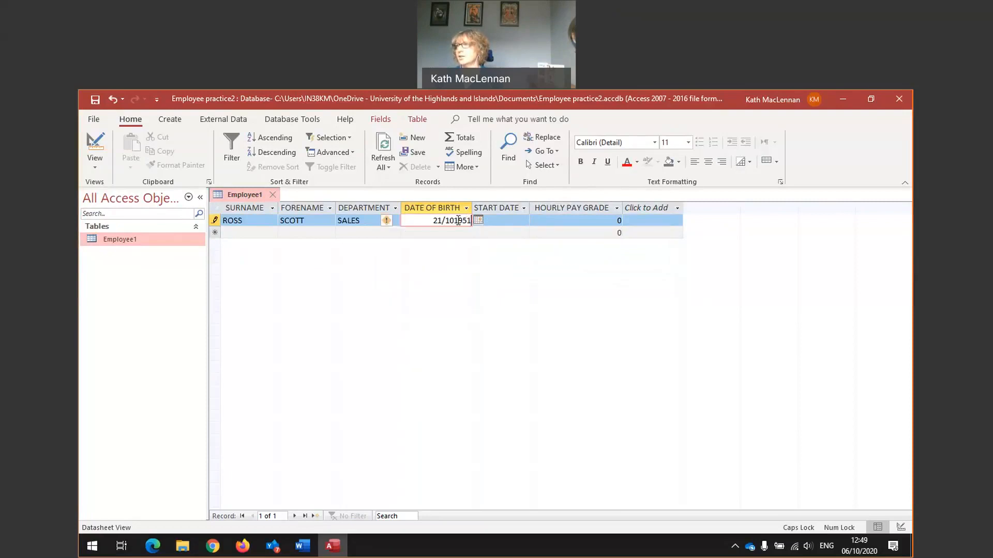
pyautogui.write('/')
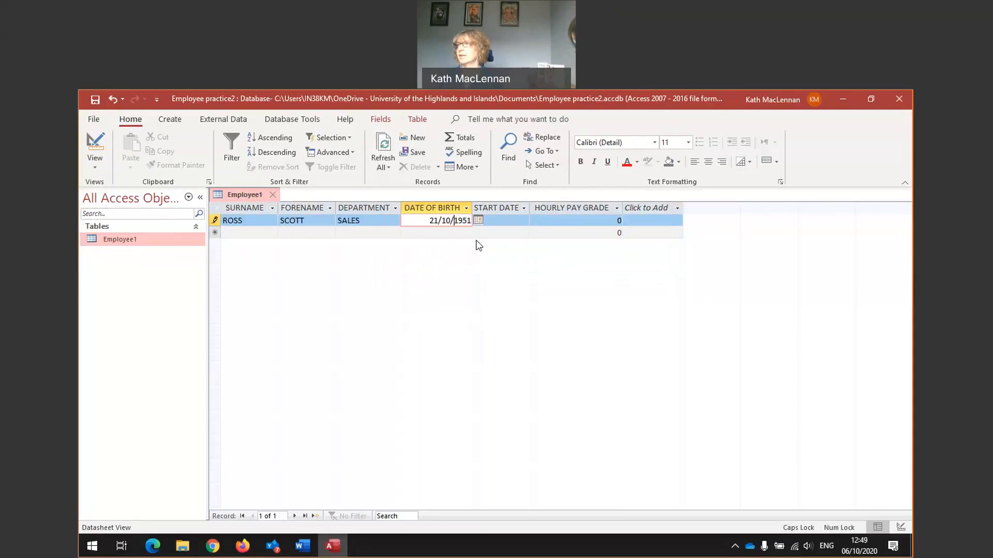
# Set the first employee's START DATE to 10/10/1985.
pyautogui.click(493, 221)
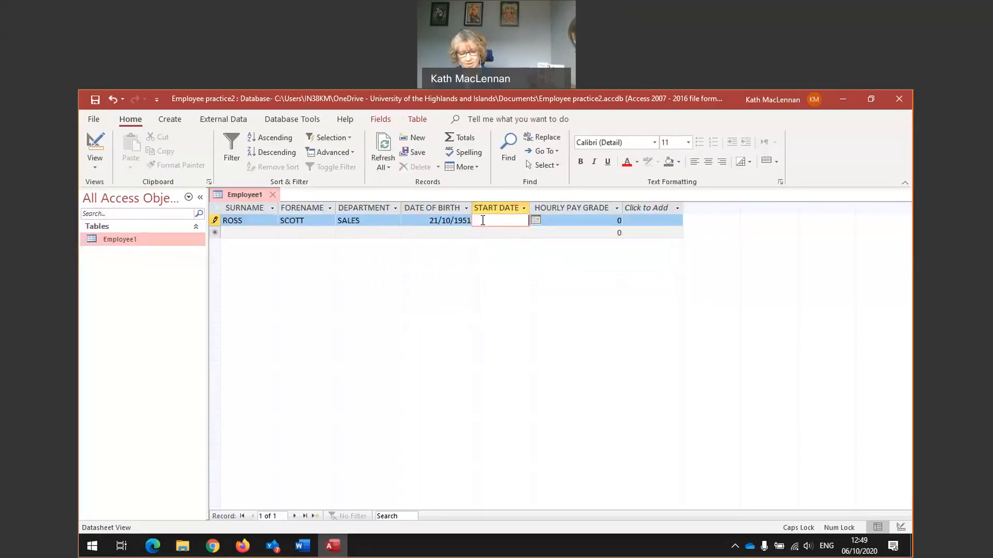
pyautogui.write('10')
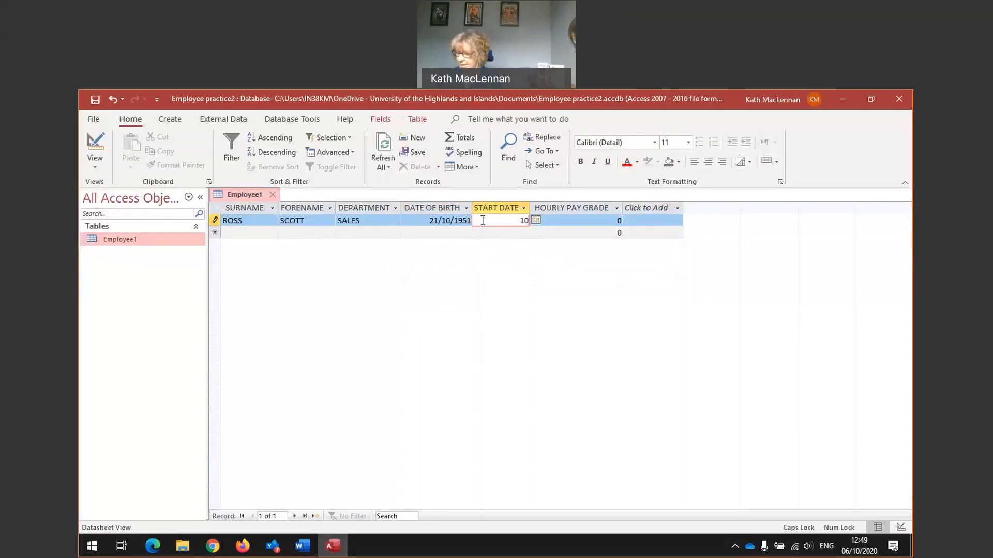
pyautogui.write('/10/1985')
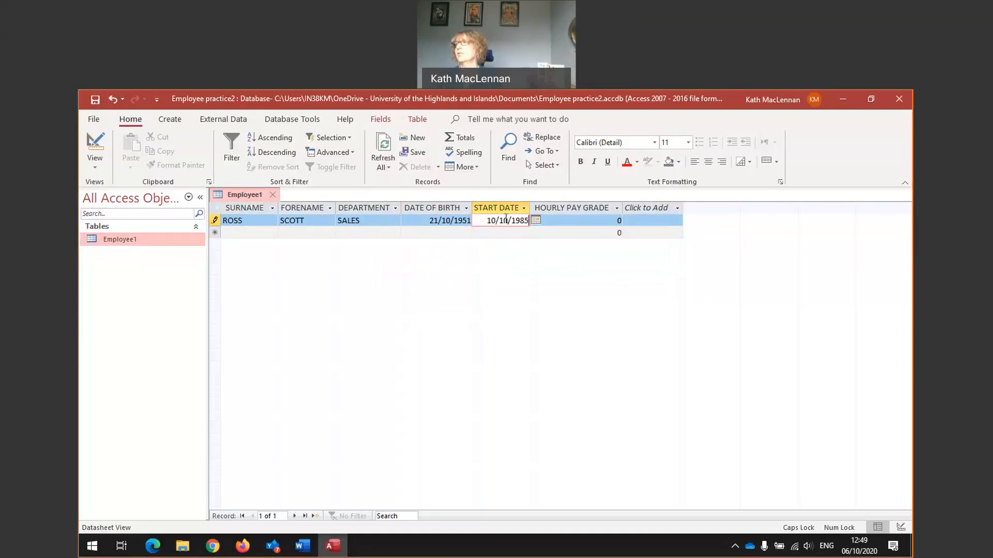
# Pick 01/10/2020 from the calendar as the first employee's START DATE, clear it and re-enter 10/10/1985.
pyautogui.click(537, 220)
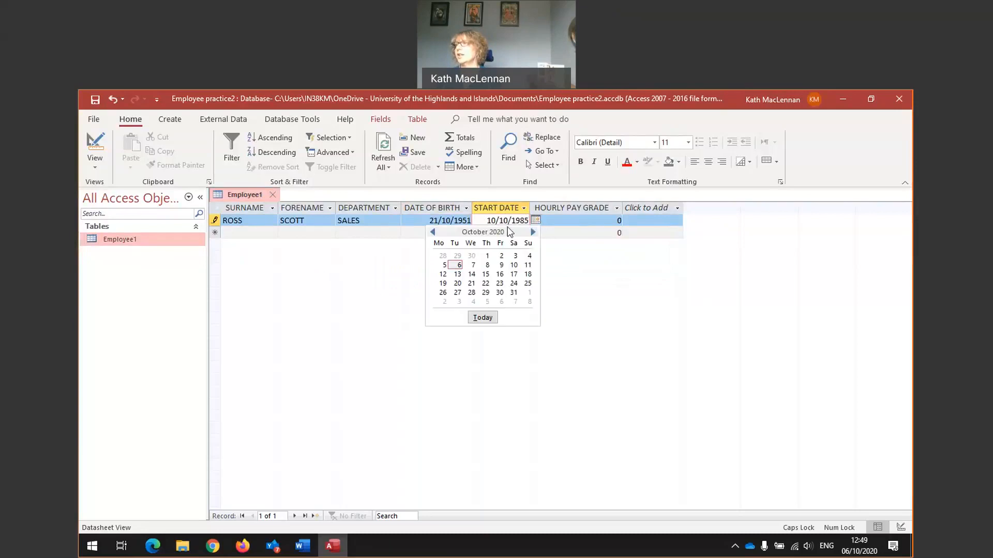
pyautogui.click(487, 255)
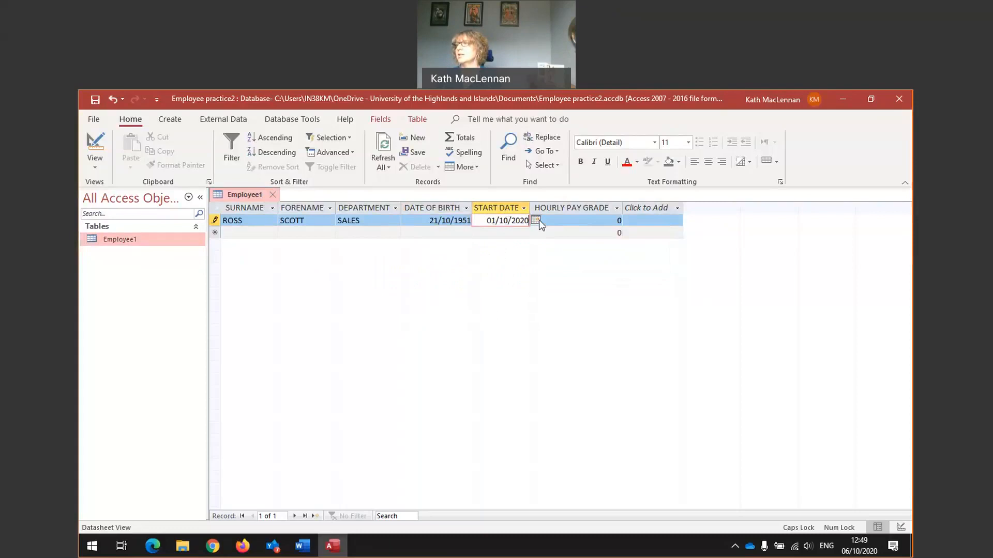
pyautogui.press('BackSpace')
pyautogui.press('BackSpace')
pyautogui.press('BackSpace')
pyautogui.press('BackSpace')
pyautogui.press('BackSpace')
pyautogui.press('BackSpace')
pyautogui.press('BackSpace')
pyautogui.press('BackSpace')
pyautogui.press('BackSpace')
pyautogui.press('BackSpace')
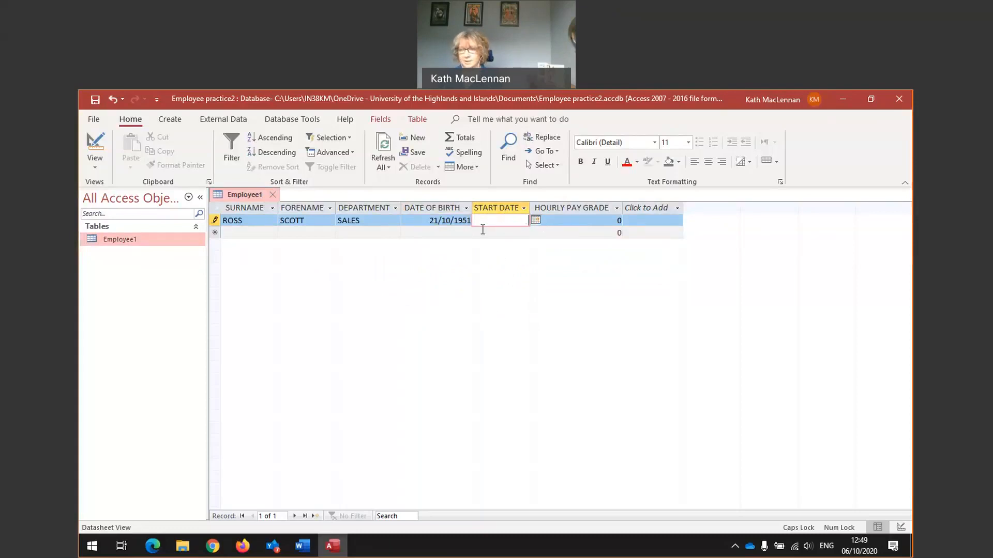
pyautogui.write('10/10/1985')
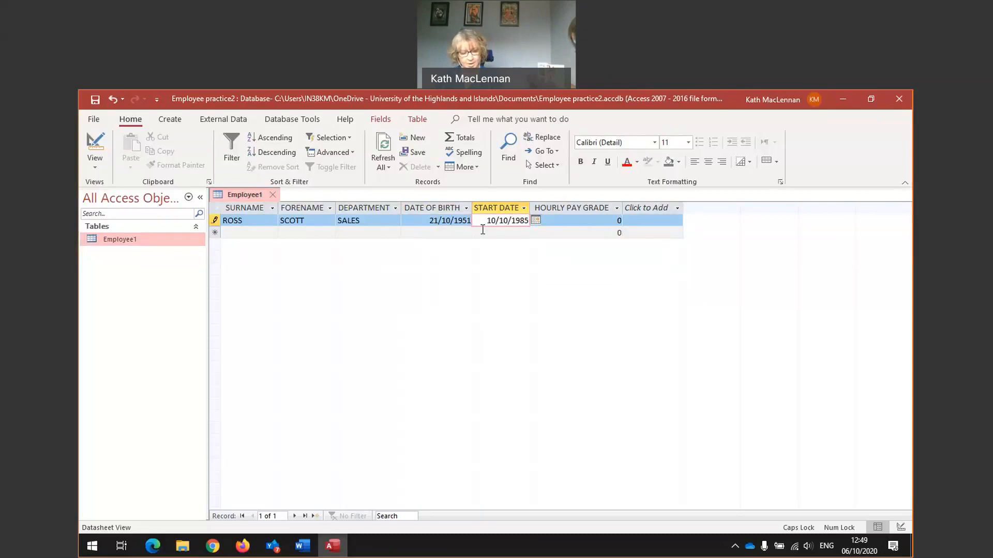
# Set the first employee's HOURLY PAY GRADE to 2 to complete the record.
pyautogui.press('Tab')
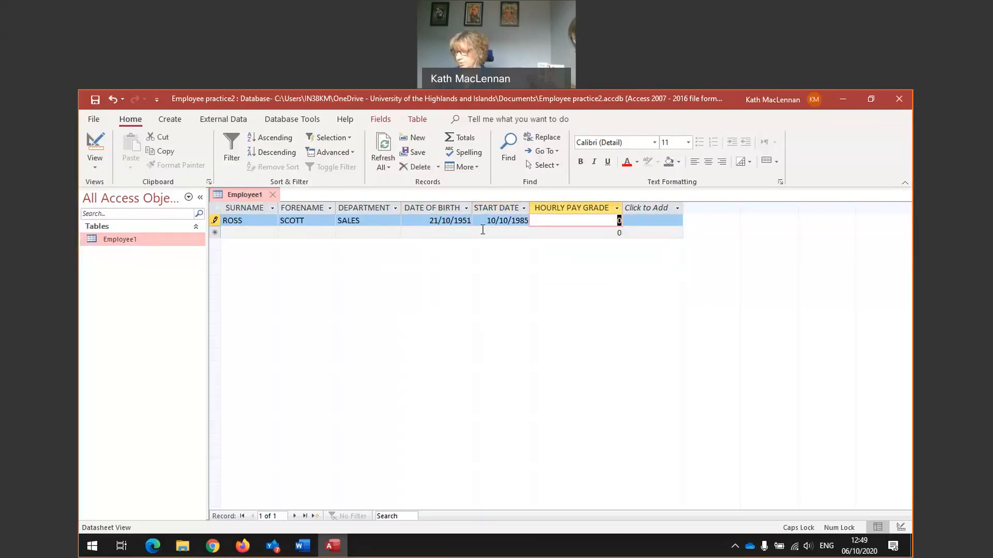
pyautogui.write('2')
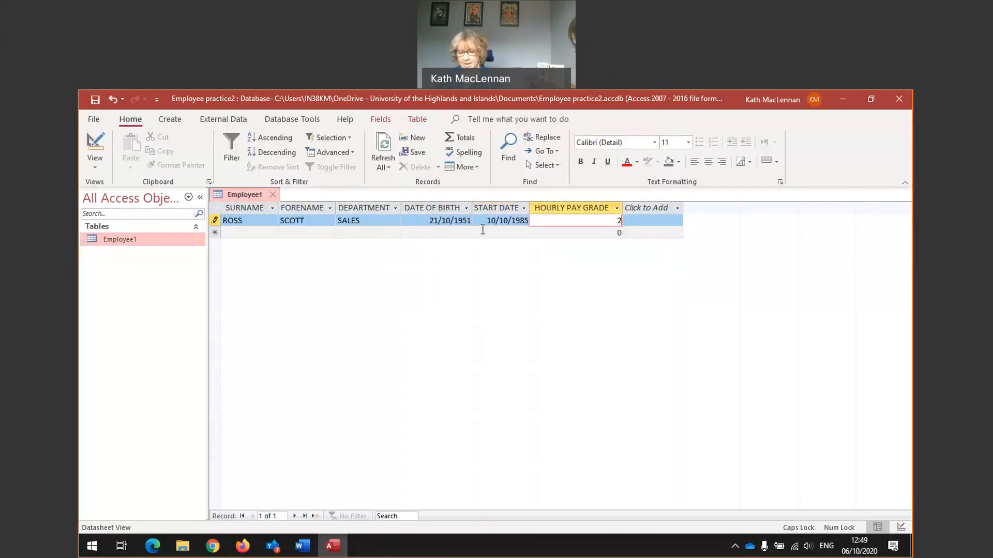
pyautogui.press('Tab')
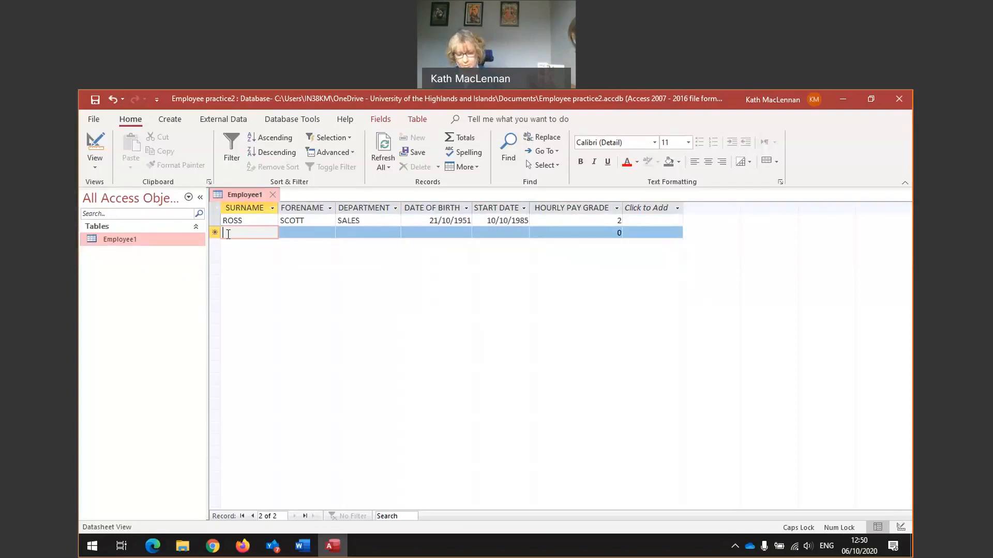
# Start the second employee record with the employee's surname and forename and the department RECEPTION.
pyautogui.write('HUSSAIN')
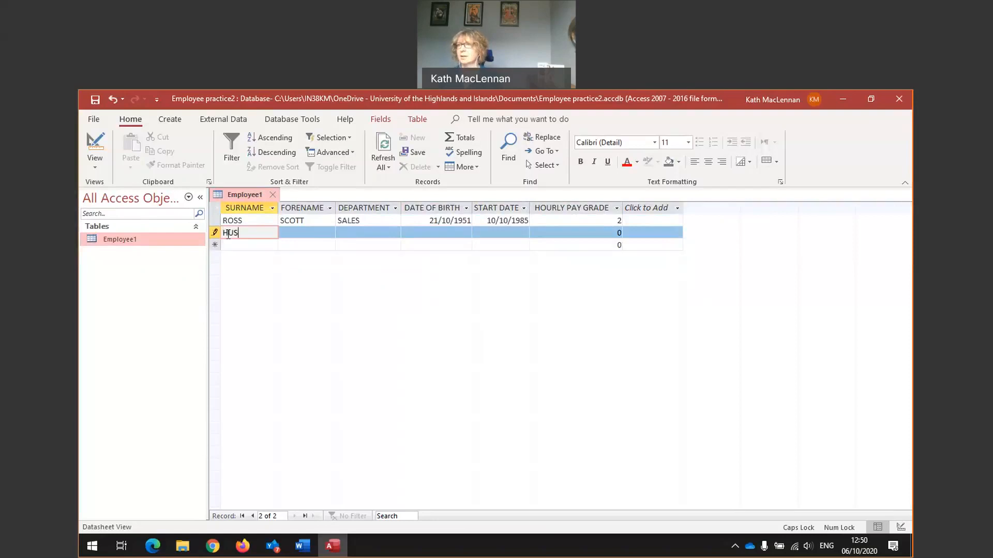
pyautogui.press('Tab')
pyautogui.write('RAFET')
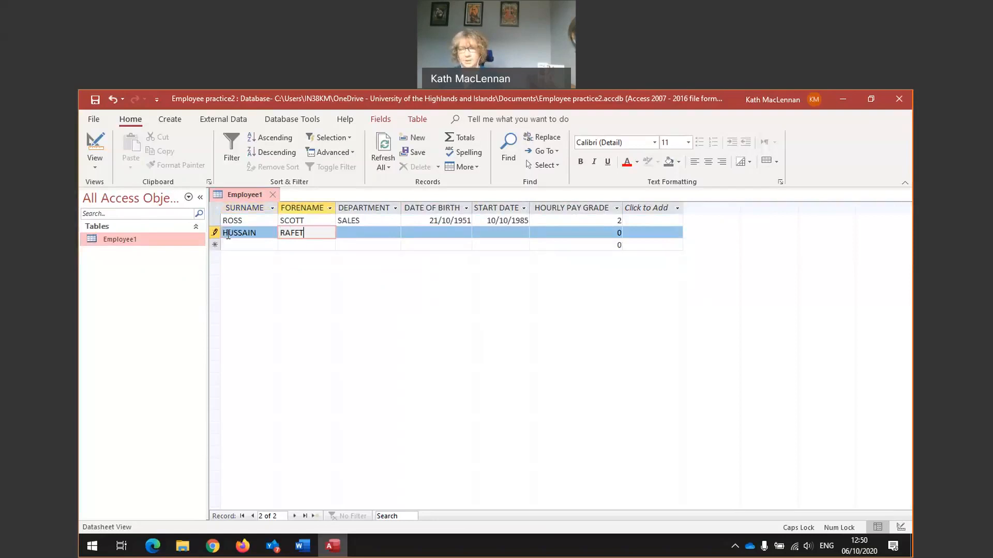
pyautogui.press('Tab')
pyautogui.write('RECEPTION')
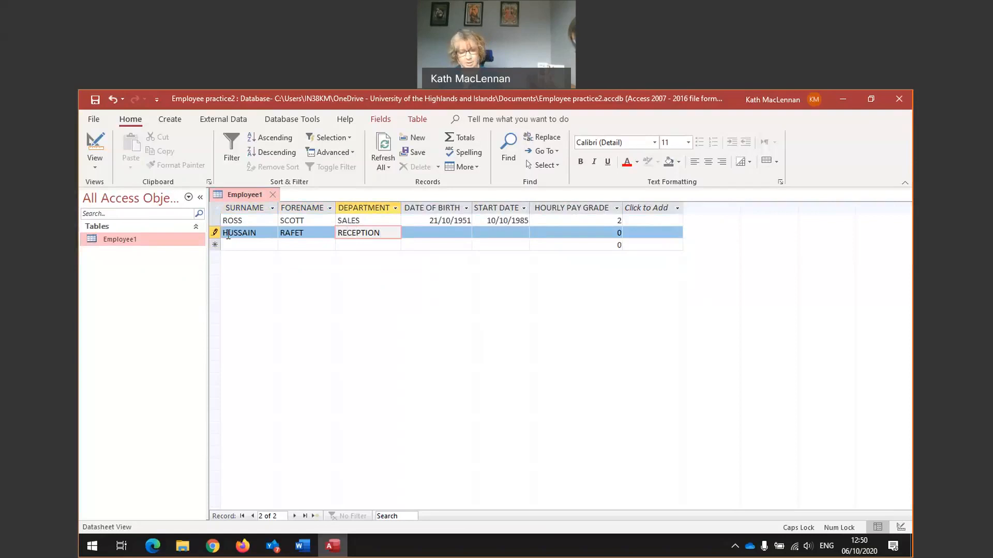
# Complete the second employee's record with the date of birth, START DATE 01/05/1970 and HOURLY PAY GRADE 1.
pyautogui.press('Tab')
pyautogui.write('10/05/')
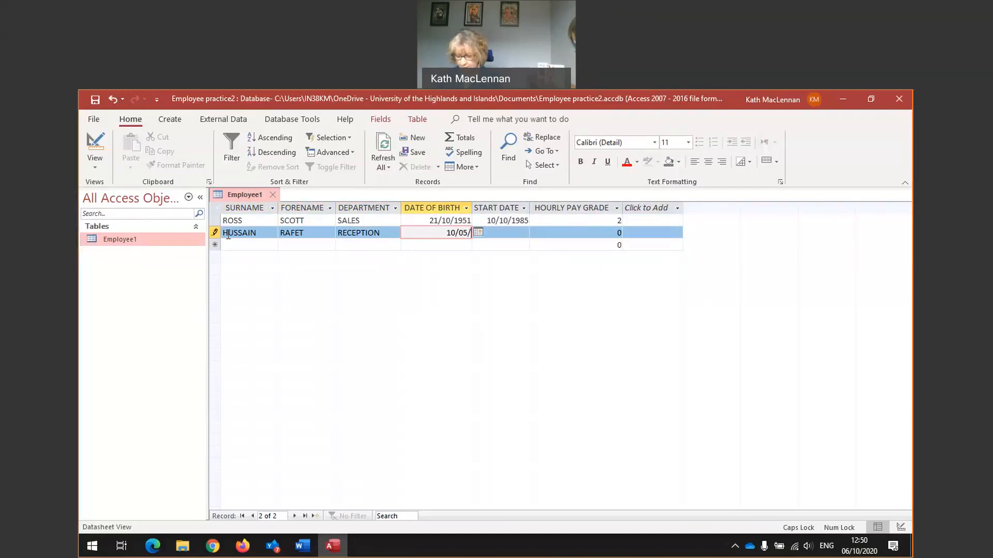
pyautogui.write('1950')
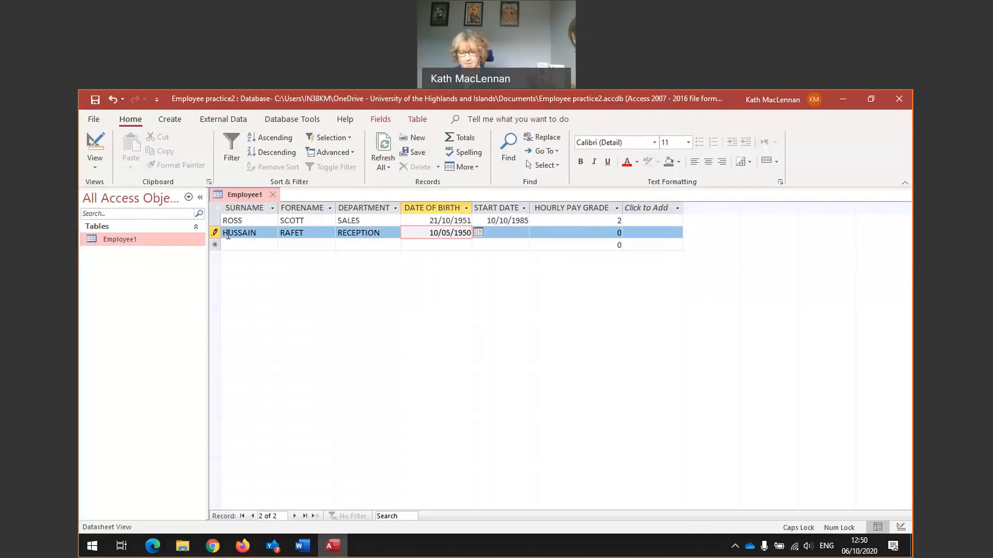
pyautogui.press('Tab')
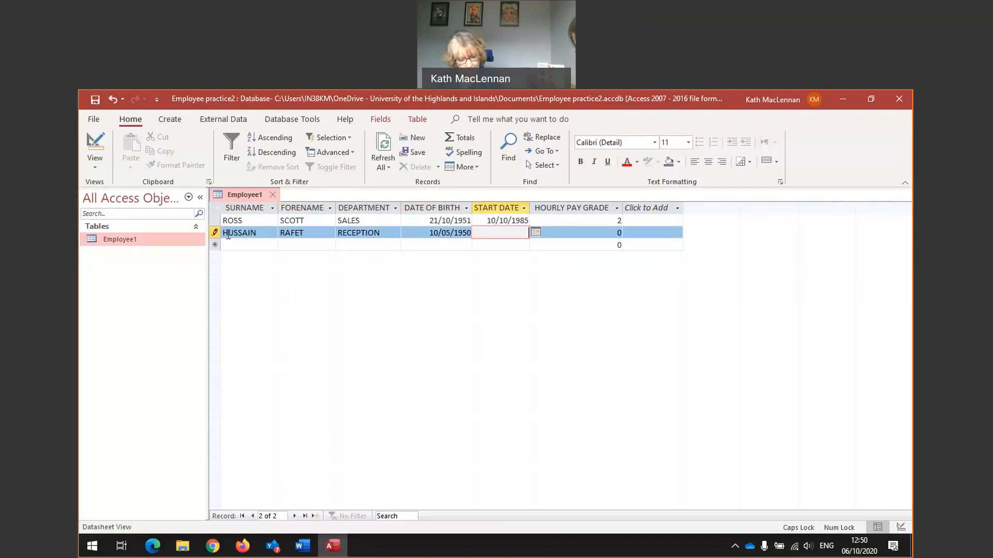
pyautogui.write('01/05/1')
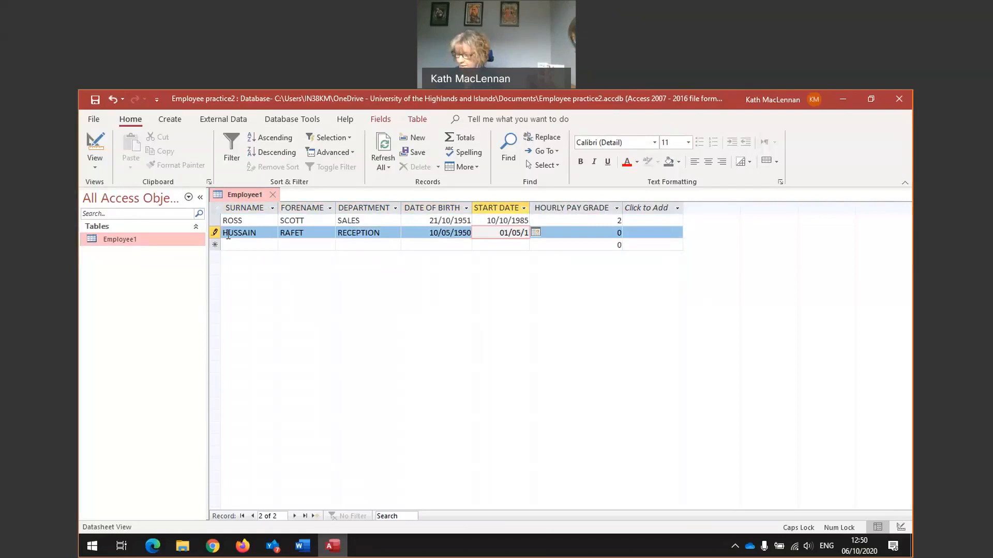
pyautogui.write('970')
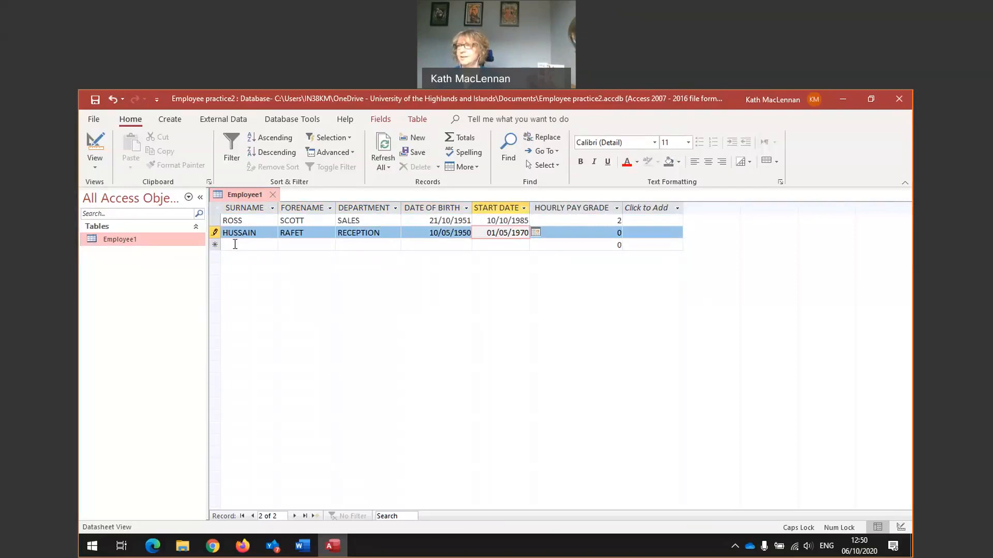
pyautogui.press('Tab')
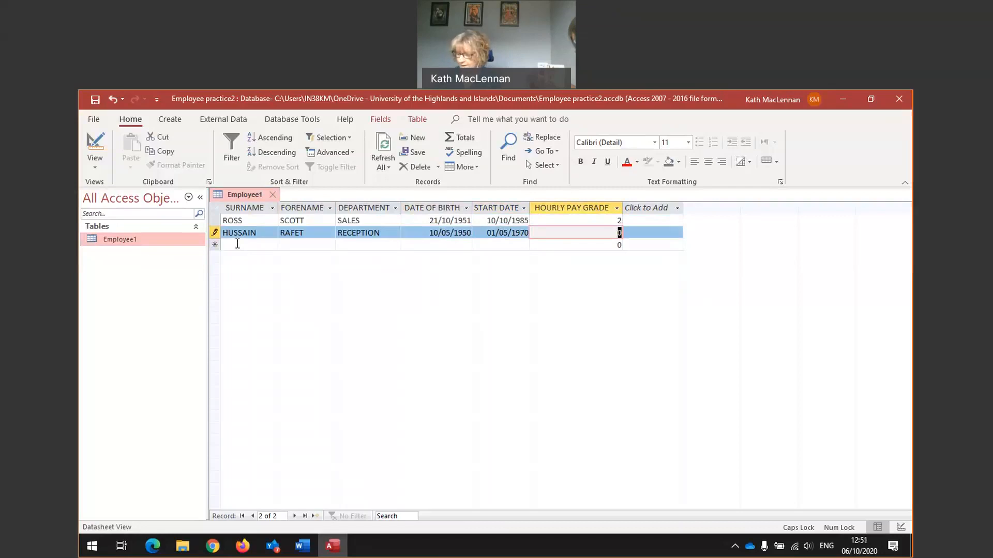
pyautogui.write('1')
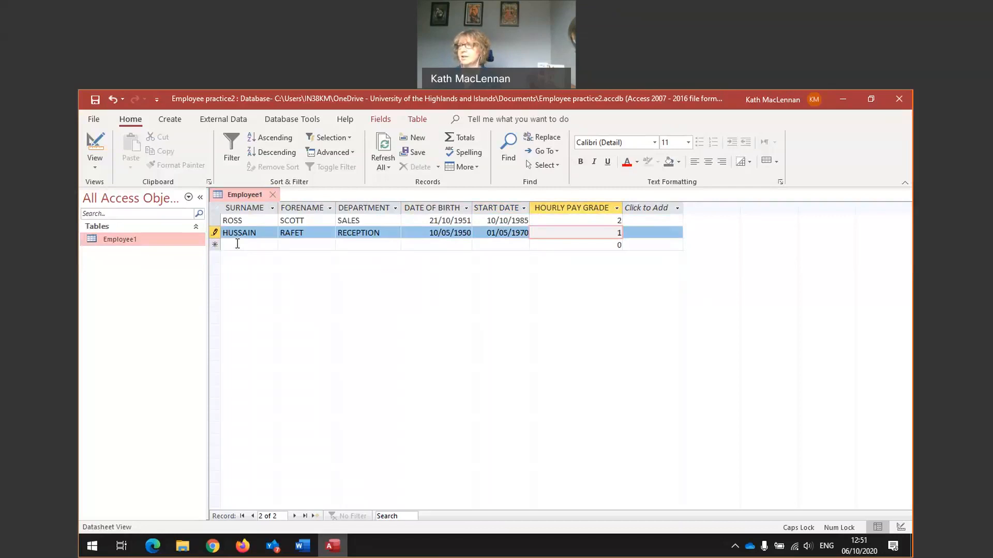
pyautogui.press('Tab')
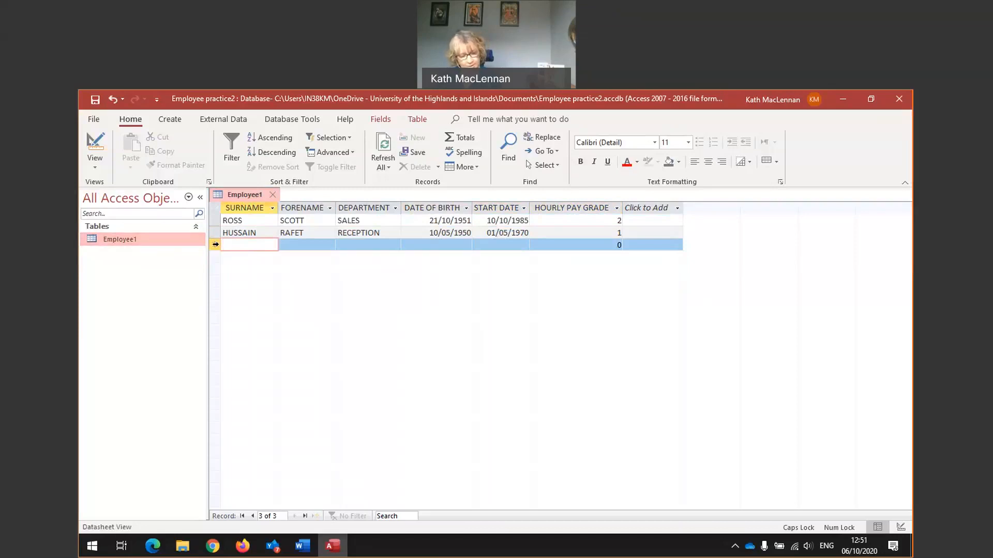
# Start the third employee record with the employee's surname and forename and the department ACCOUNTS.
pyautogui.write('GREAVES')
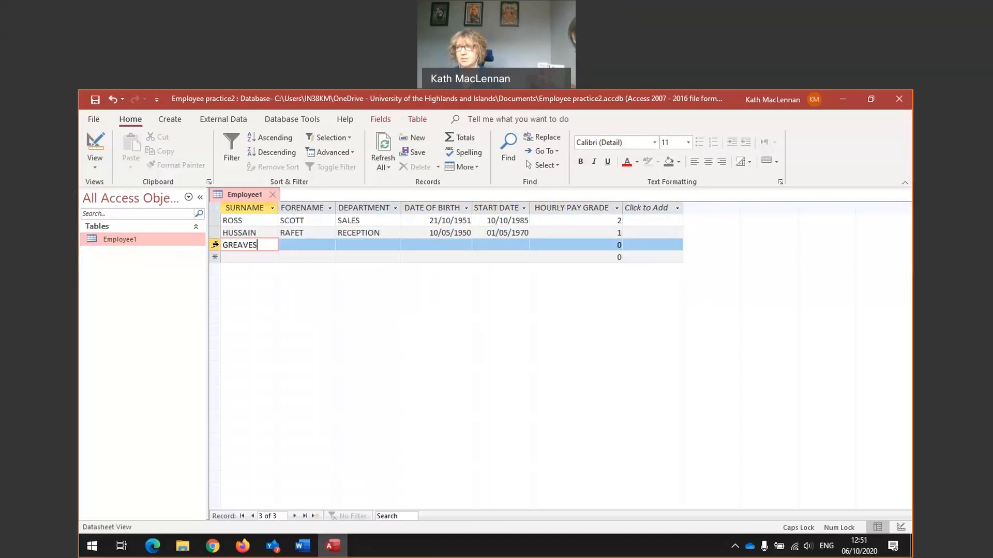
pyautogui.press('Tab')
pyautogui.write('JAMES')
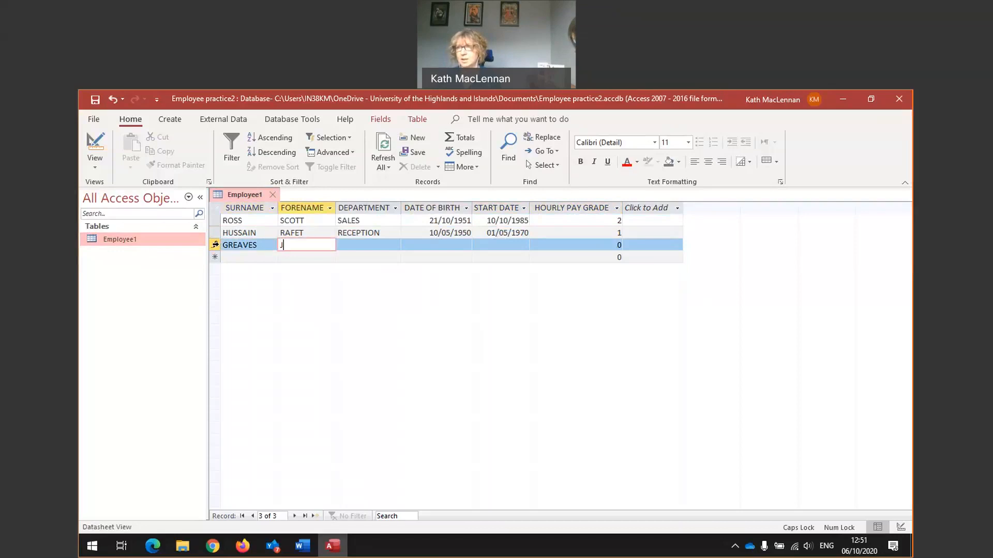
pyautogui.press('Tab')
pyautogui.write('ACCOUNTS')
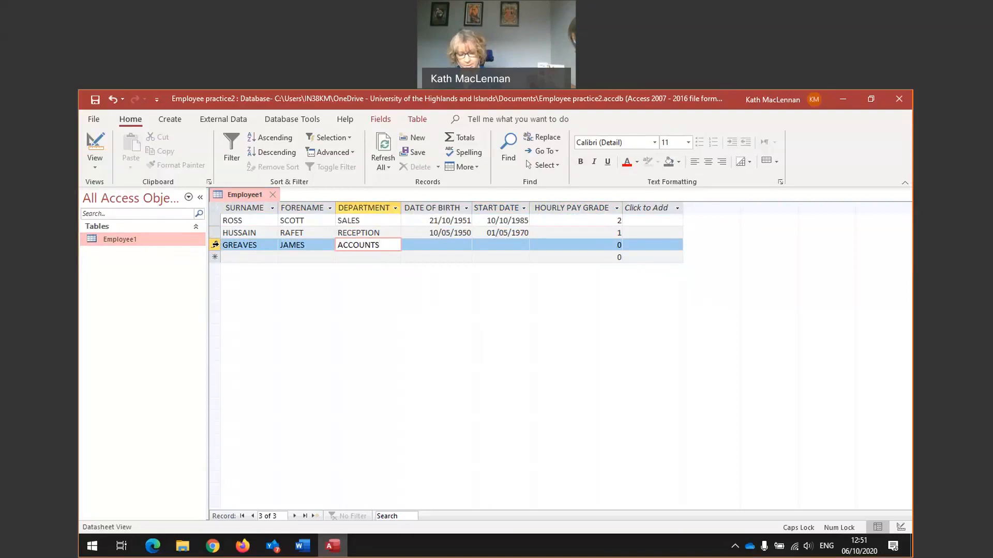
# Complete the third employee's record with the date of birth, START DATE 16/11/1978 and HOURLY PAY GRADE 3.
pyautogui.press('Tab')
pyautogui.write('12/12/')
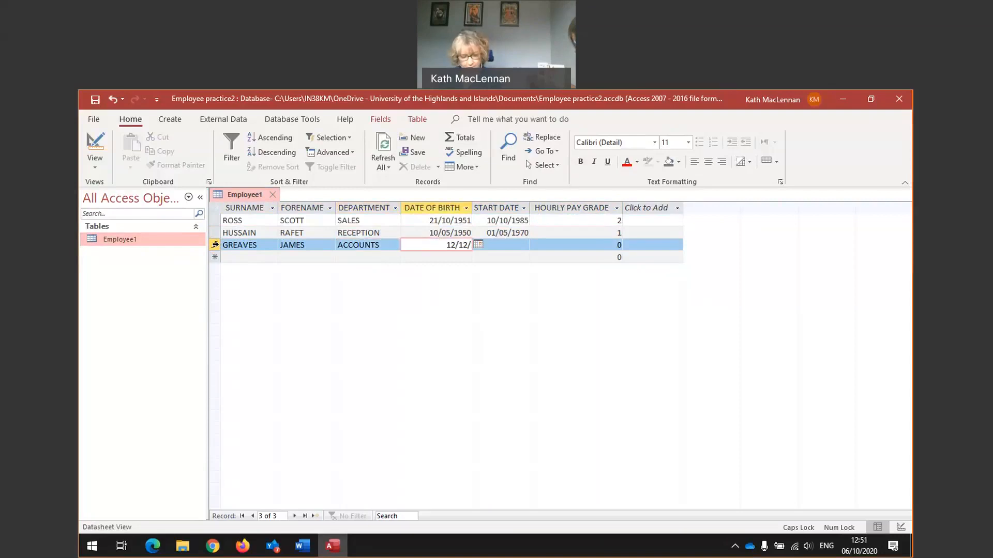
pyautogui.write('1958')
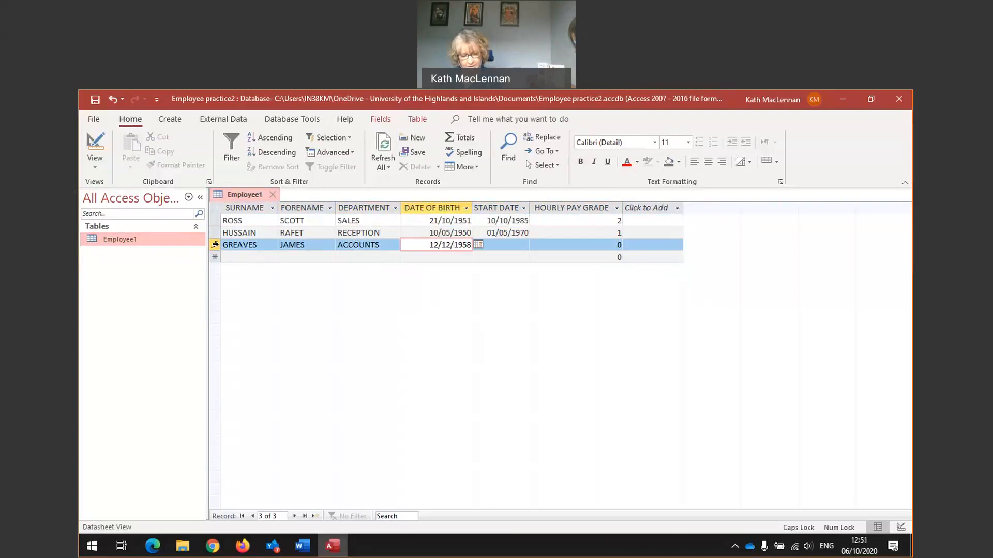
pyautogui.press('Tab')
pyautogui.write('16/11/1978')
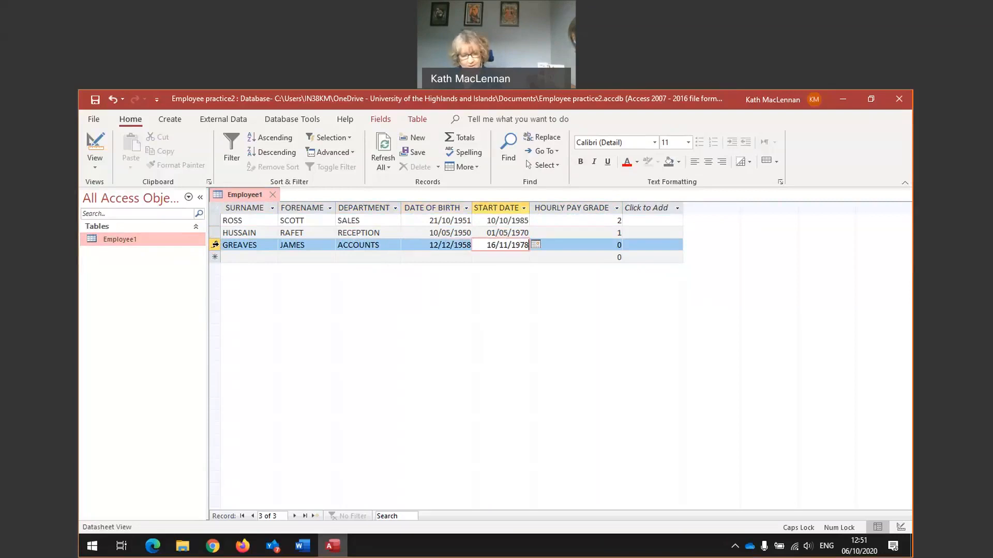
pyautogui.press('Tab')
pyautogui.write('3')
pyautogui.press('Tab')
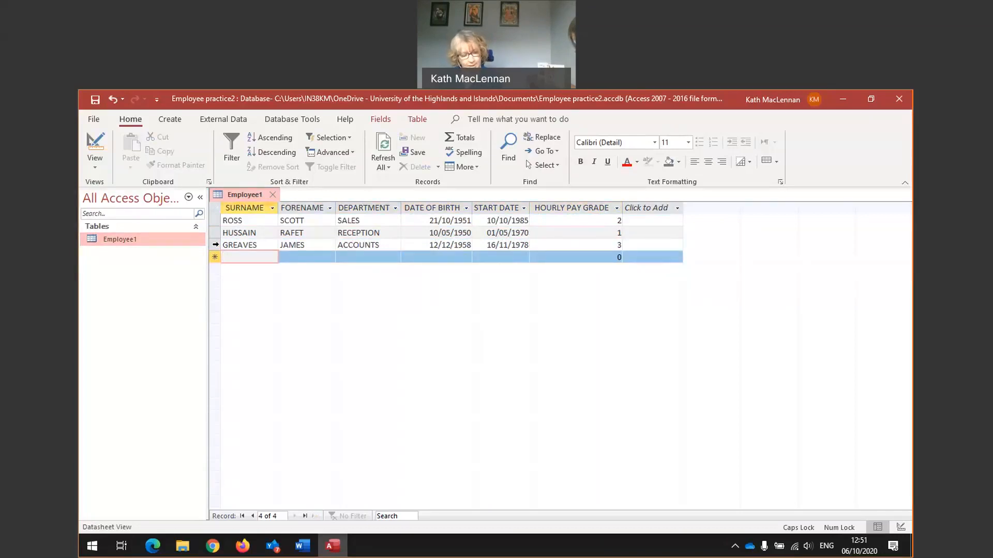
# Start the fourth employee record with the employee's surname and forename and the department ACCOUNTS.
pyautogui.write('PORTER')
pyautogui.press('Tab')
pyautogui.write('ROSEMARY')
pyautogui.press('Tab')
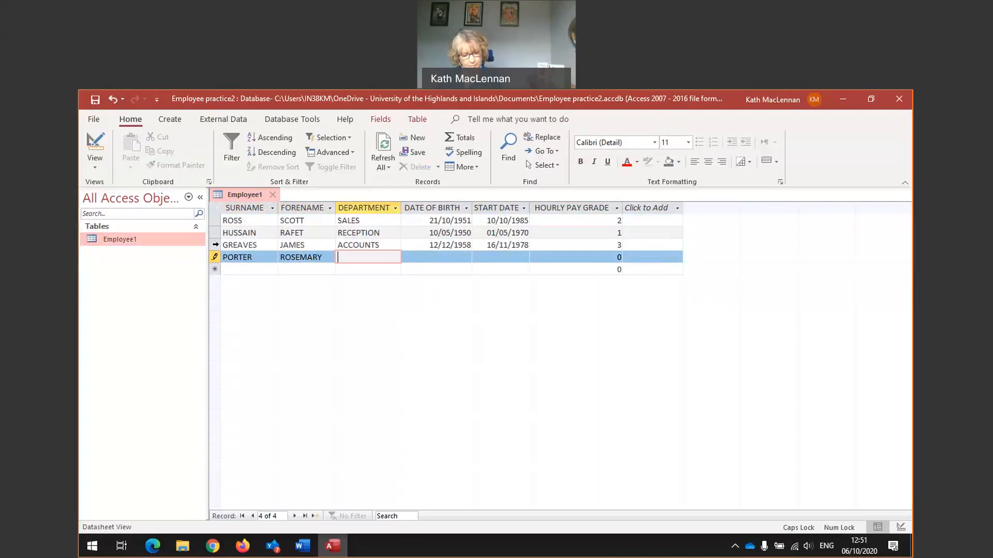
pyautogui.write('ACCOUNTS')
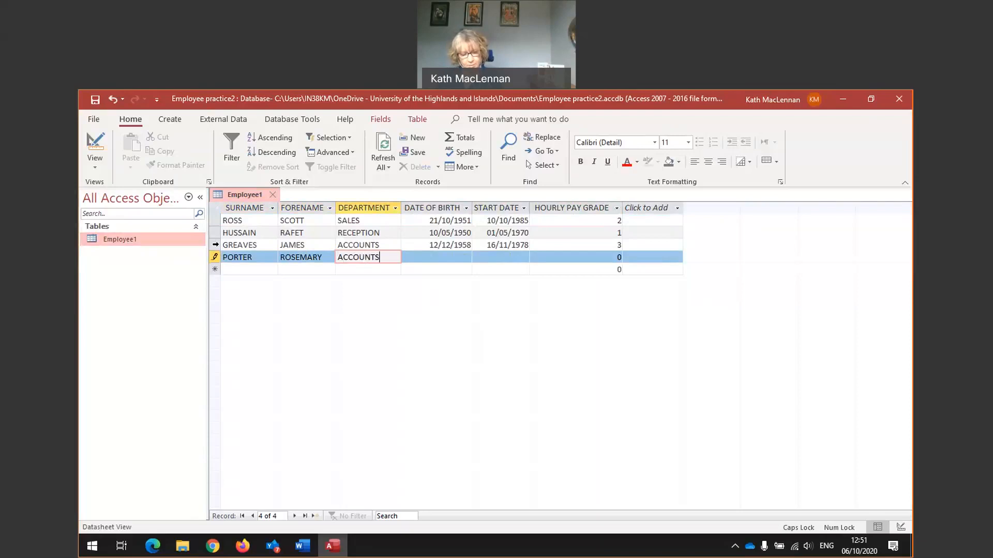
# Complete the fourth employee's record with the date of birth, START DATE 16/11/1978 and HOURLY PAY GRADE 3.
pyautogui.press('Tab')
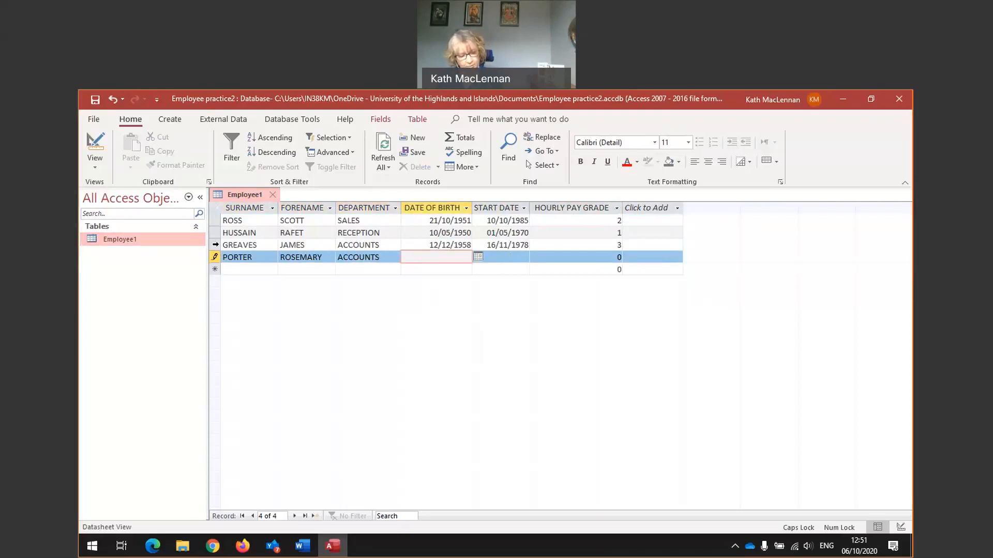
pyautogui.write('1')
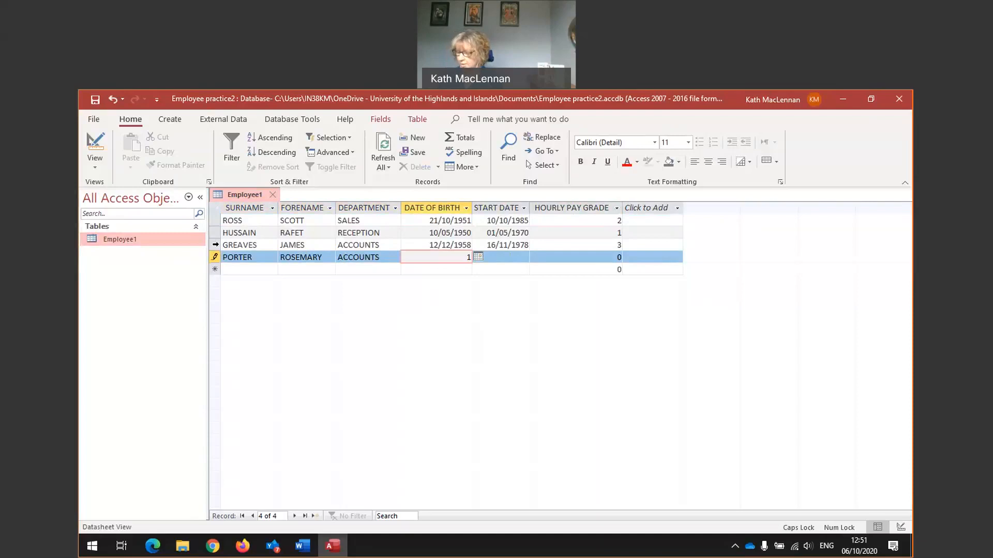
pyautogui.write('2/12/1958')
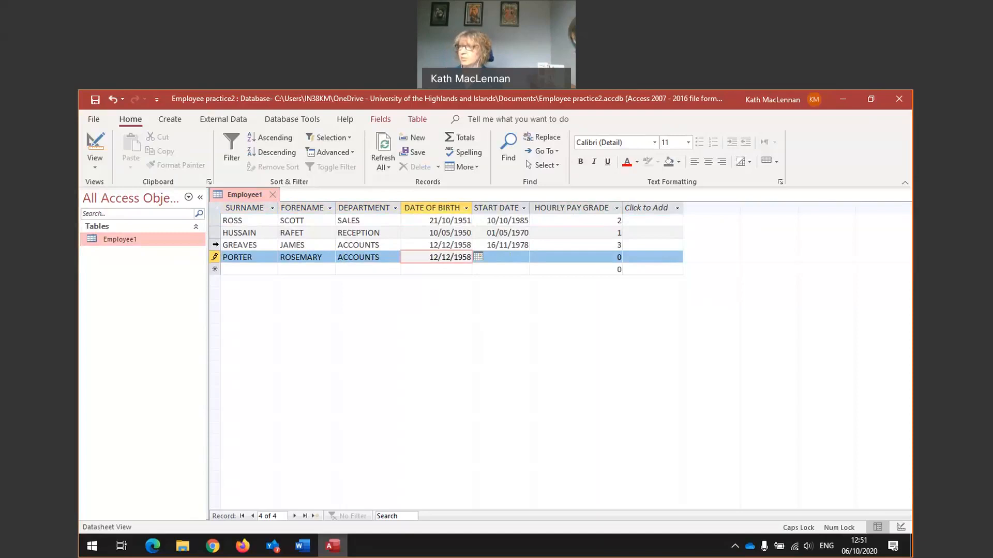
pyautogui.press('Tab')
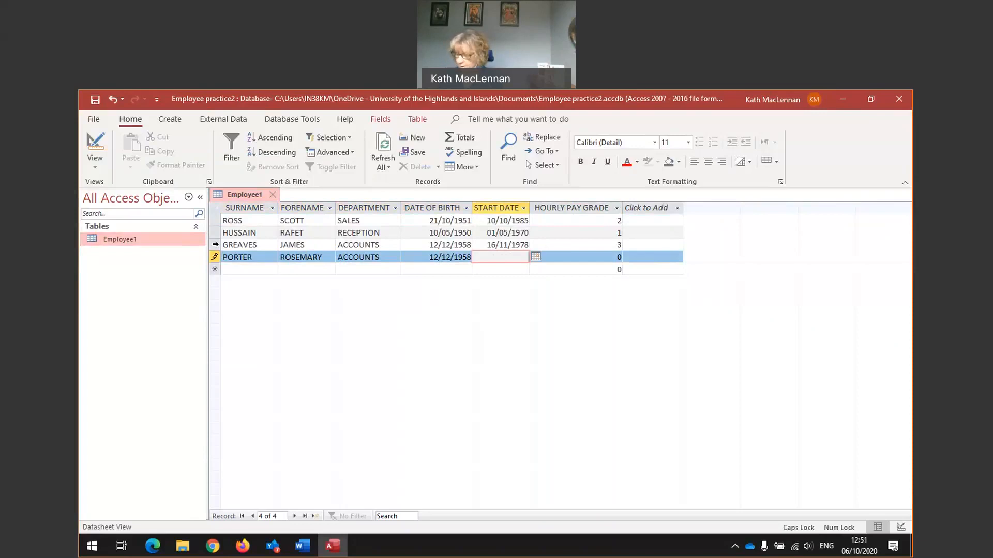
pyautogui.write('16/')
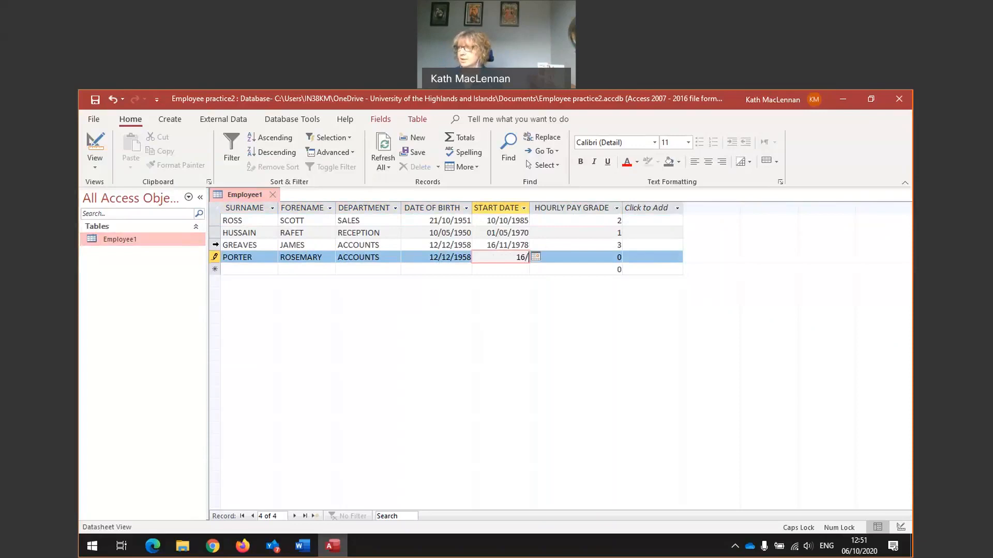
pyautogui.write('11/1')
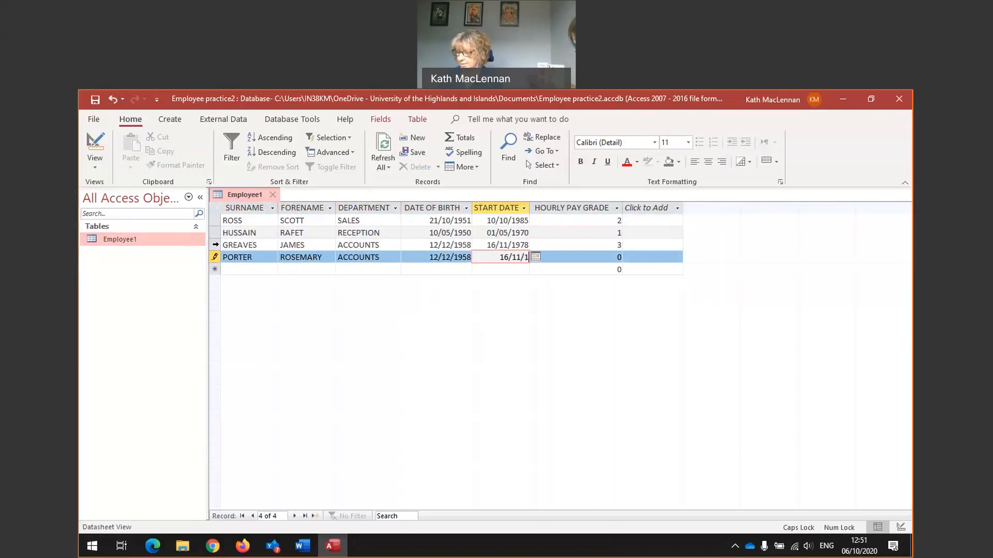
pyautogui.write('978')
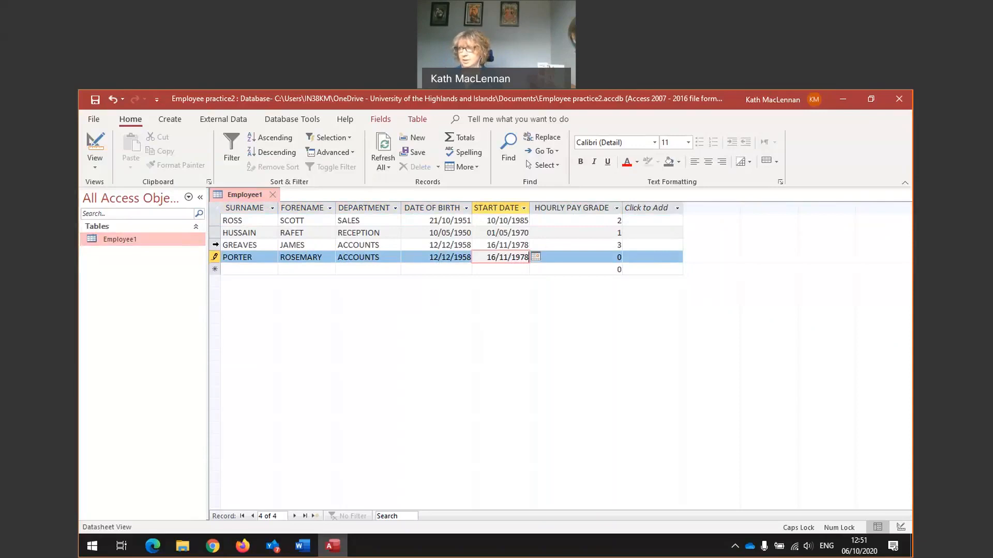
pyautogui.press('Tab')
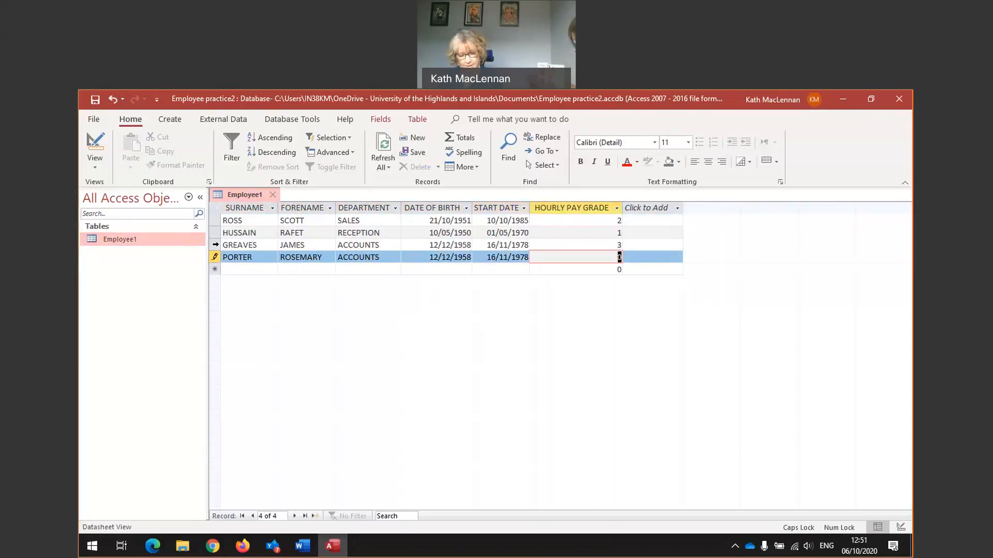
pyautogui.write('3')
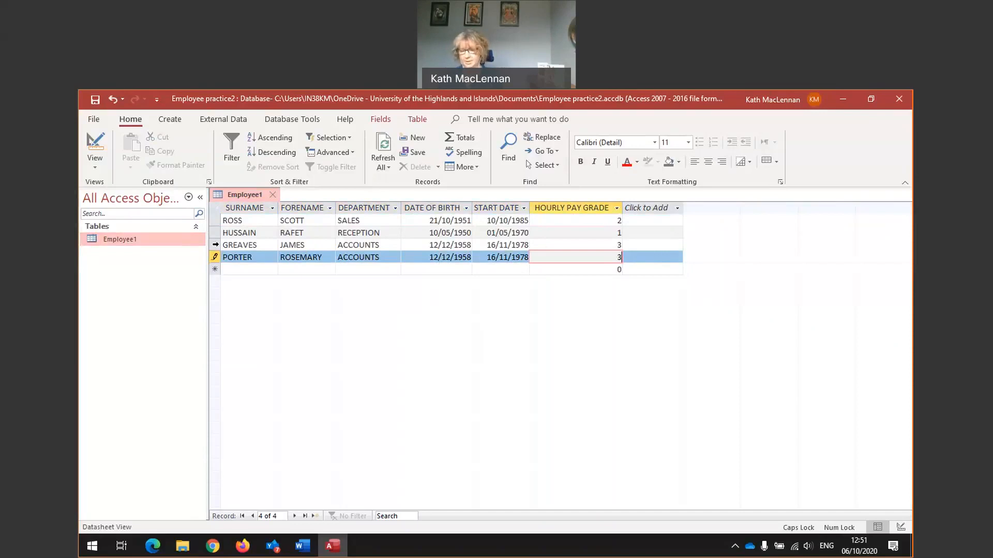
pyautogui.press('Tab')
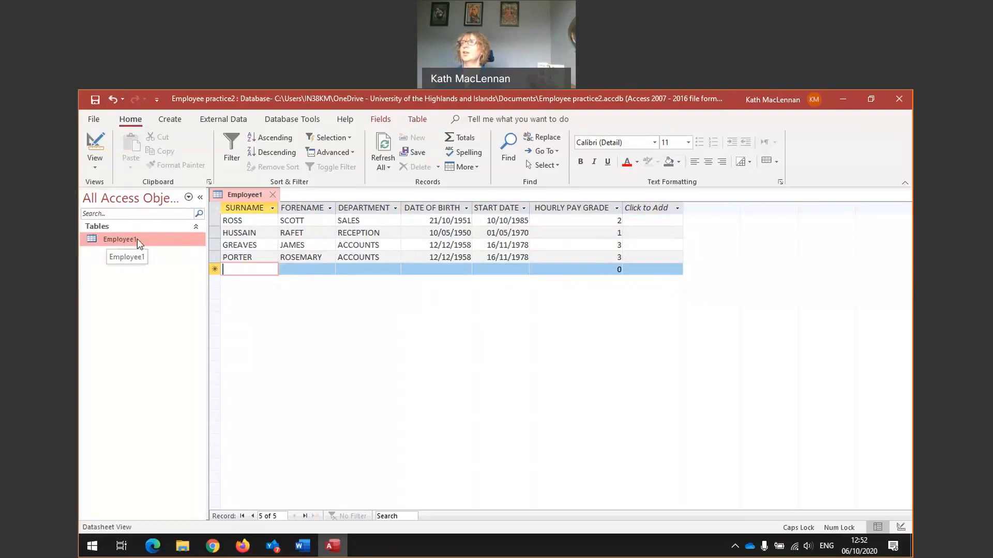
# Save the Employee1 table, switch it to Design View and return to Datasheet View.
pyautogui.click(96, 100)
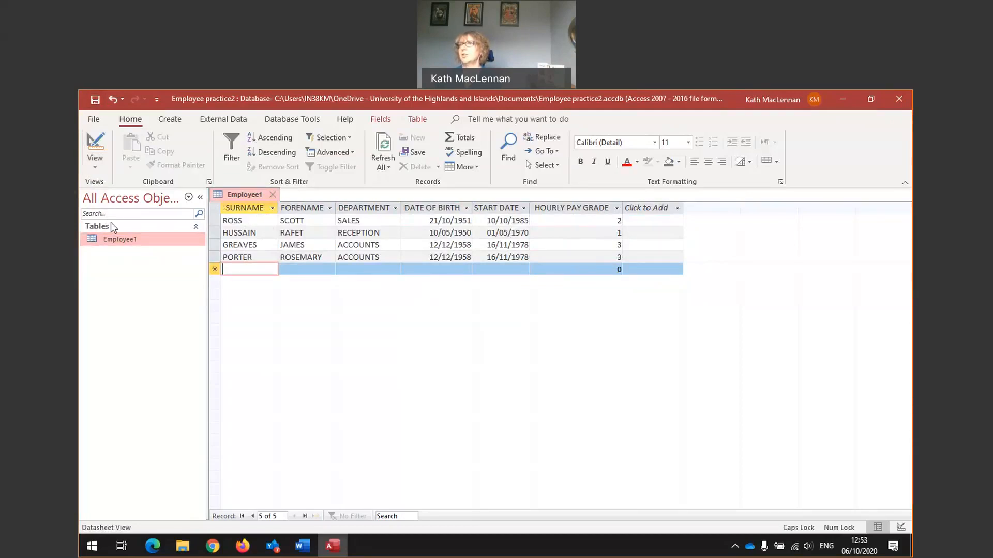
pyautogui.click(94, 168)
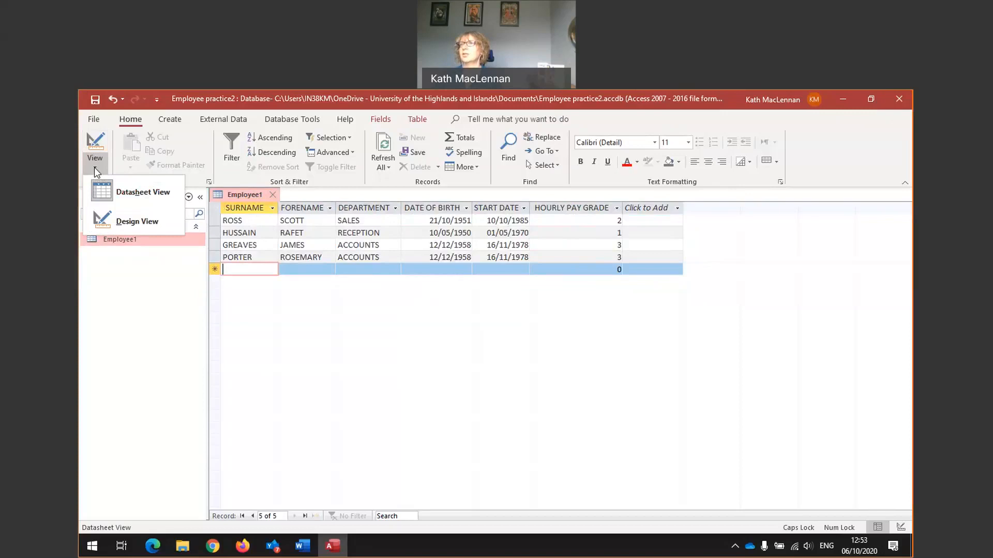
pyautogui.click(122, 221)
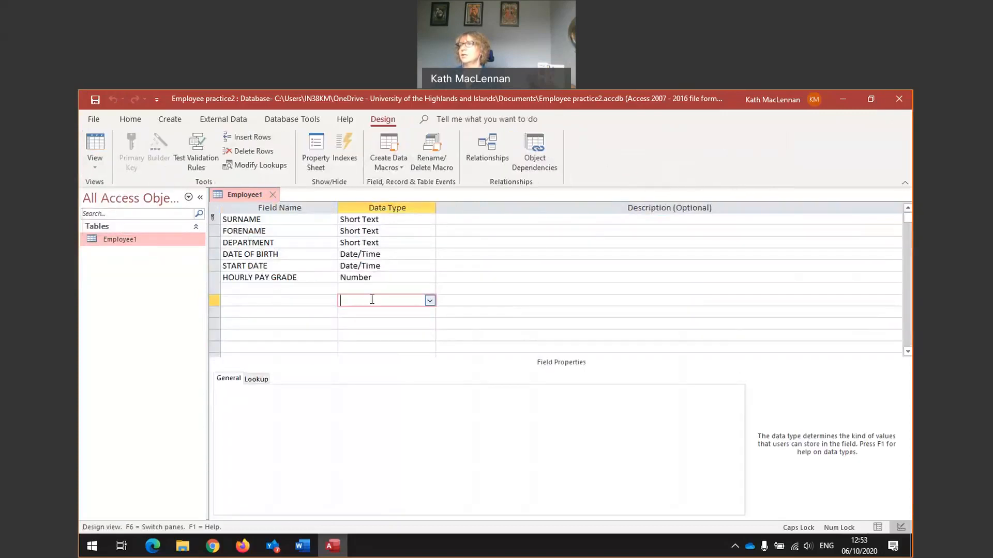
pyautogui.click(91, 167)
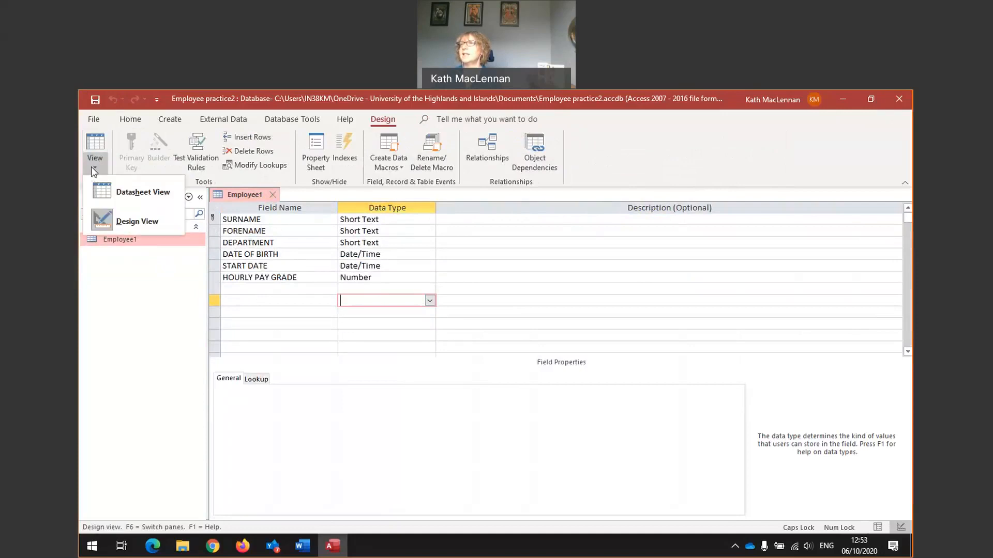
pyautogui.click(117, 192)
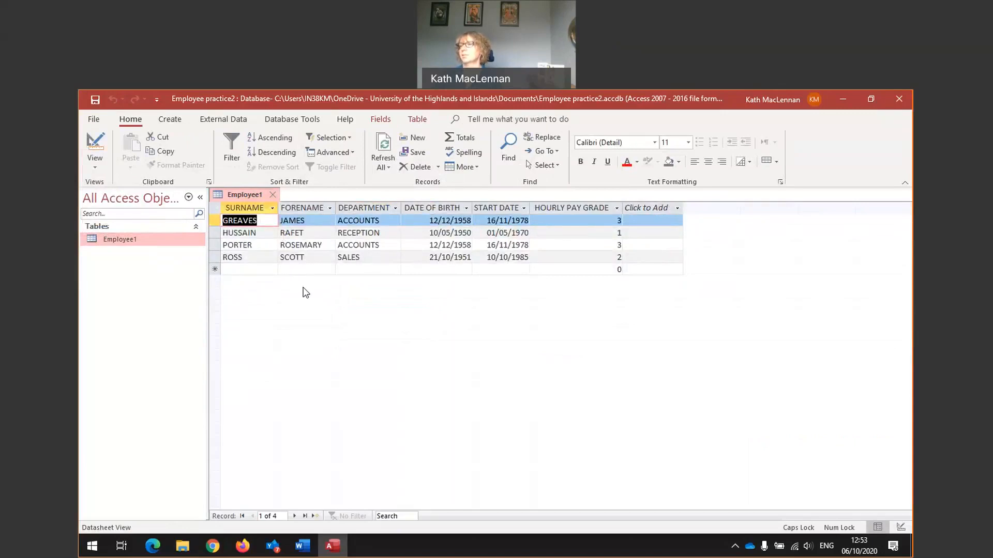
# Close the Employee practice2 database and exit the program.
pyautogui.click(899, 99)
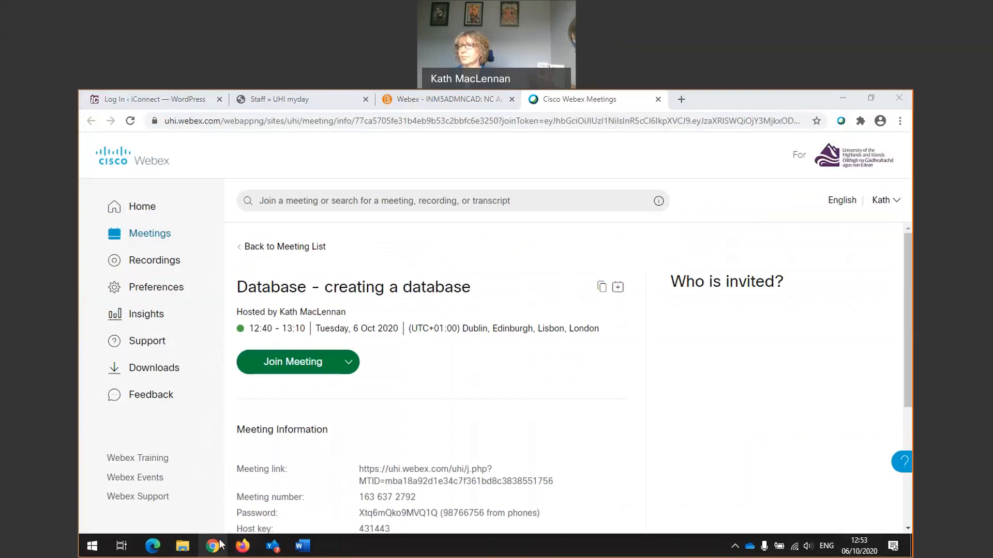
pyautogui.click(152, 548)
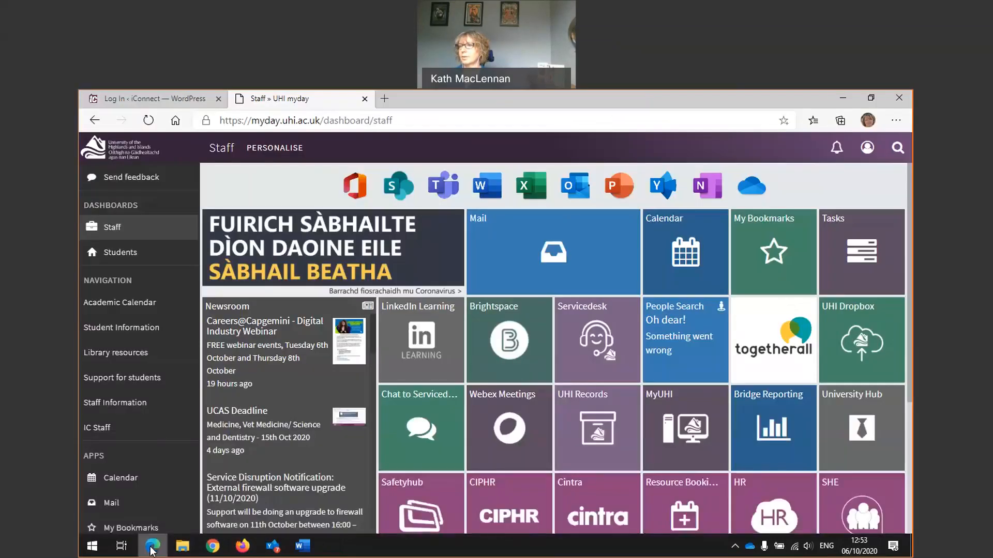
pyautogui.click(212, 548)
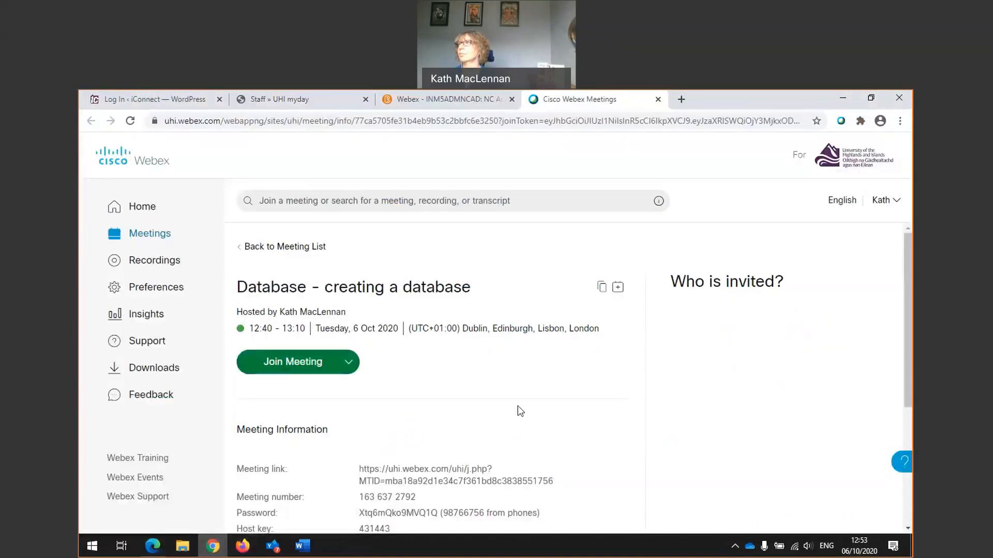
pyautogui.click(405, 101)
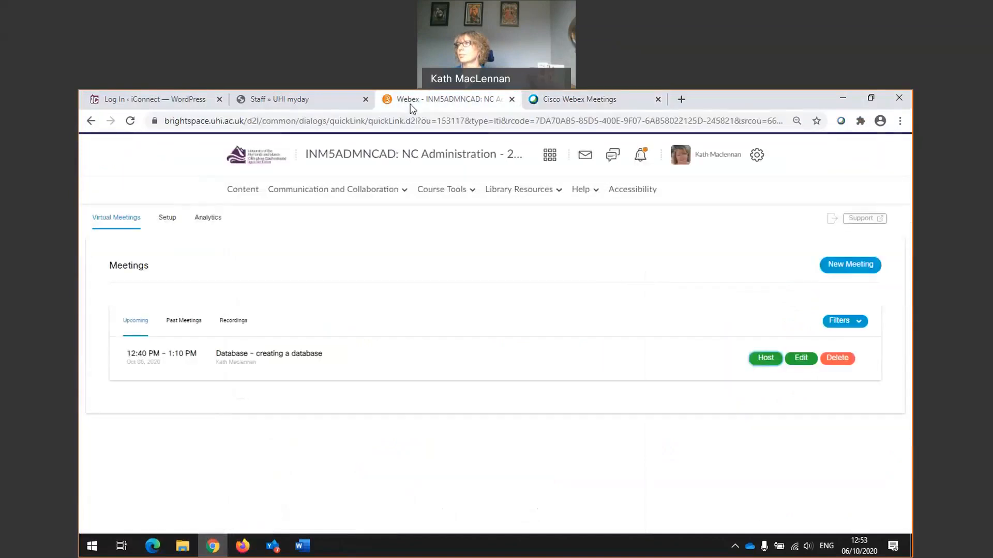
pyautogui.click(603, 102)
pyautogui.moveTo(554, 481); pyautogui.dragTo(358, 468)
pyautogui.click(465, 444)
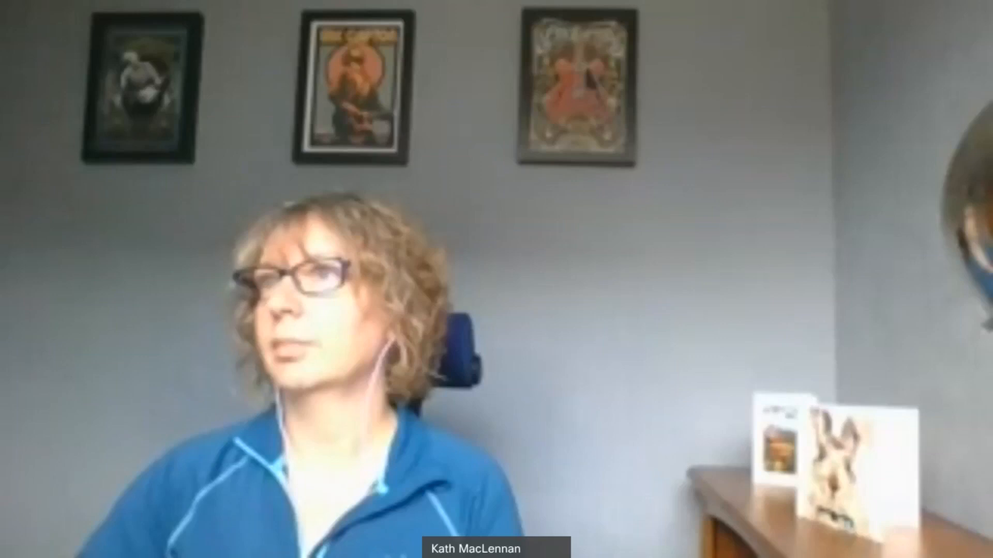